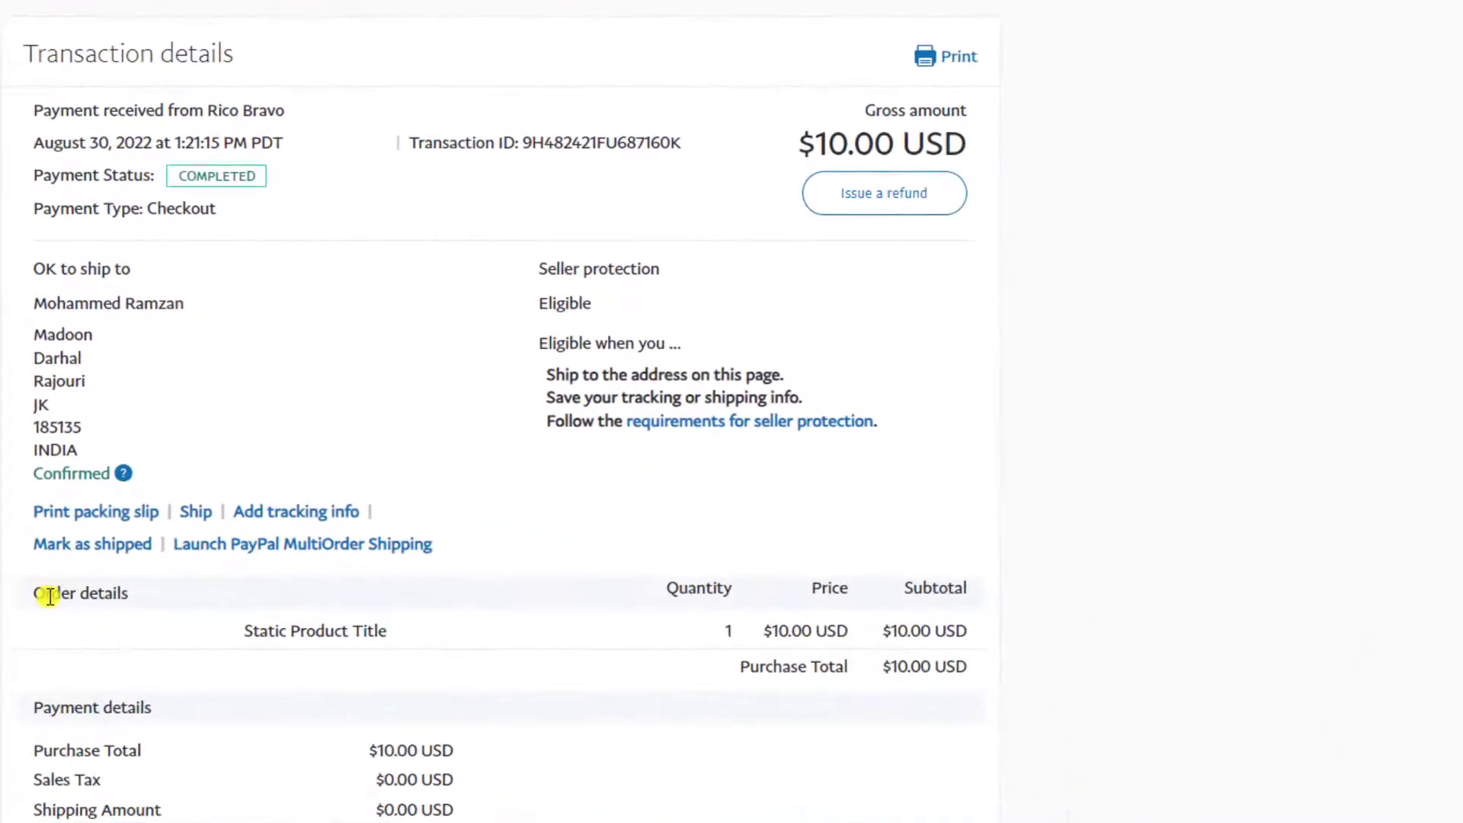
Highlight the Order details heading and Static Product Title in the PayPal order, scrolling through it
drag(36, 594, 134, 597)
click(200, 638)
click(238, 631)
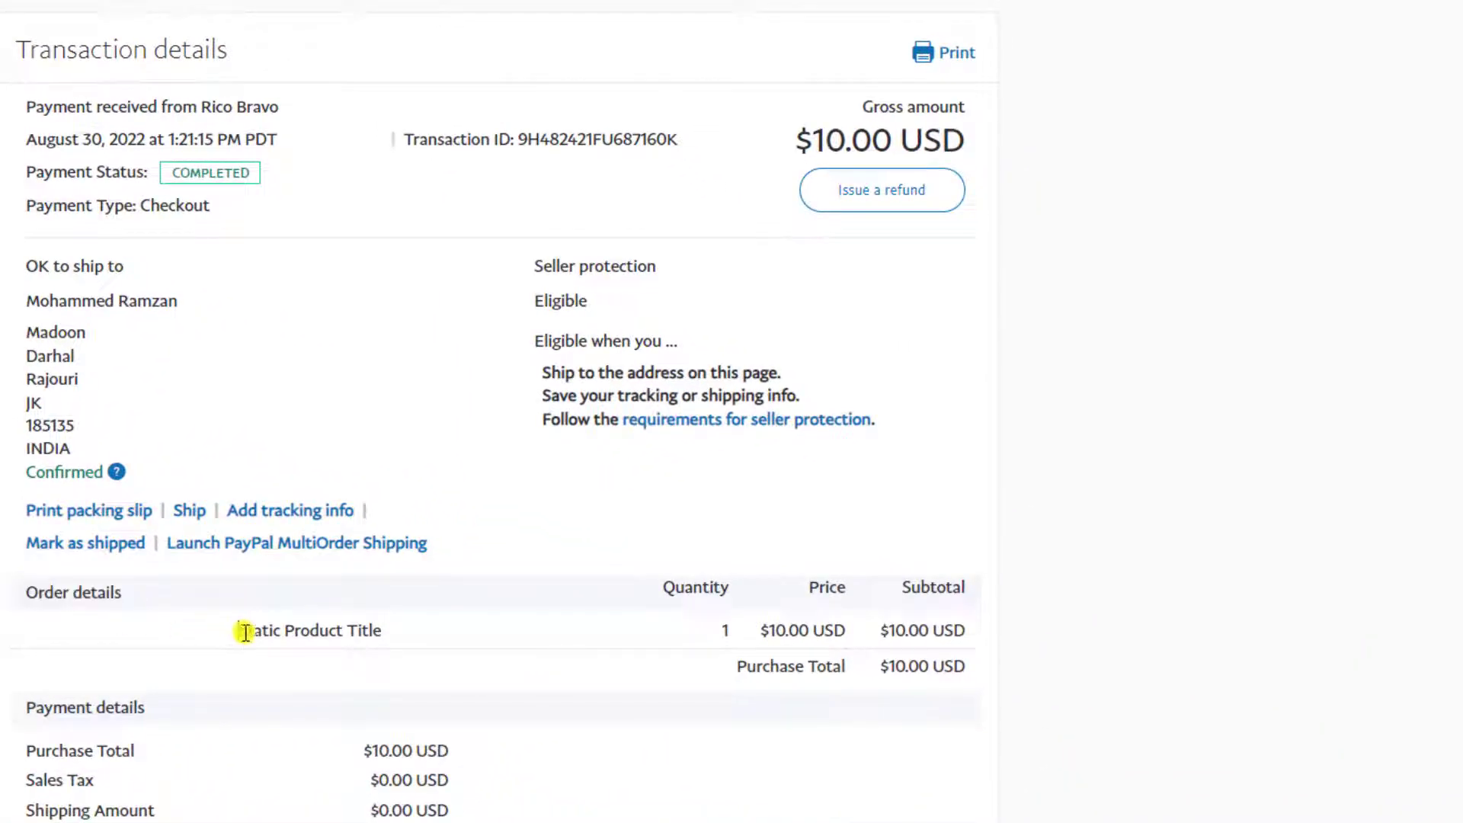
drag(260, 632, 408, 637)
click(496, 612)
scroll(495, 605, down, 5)
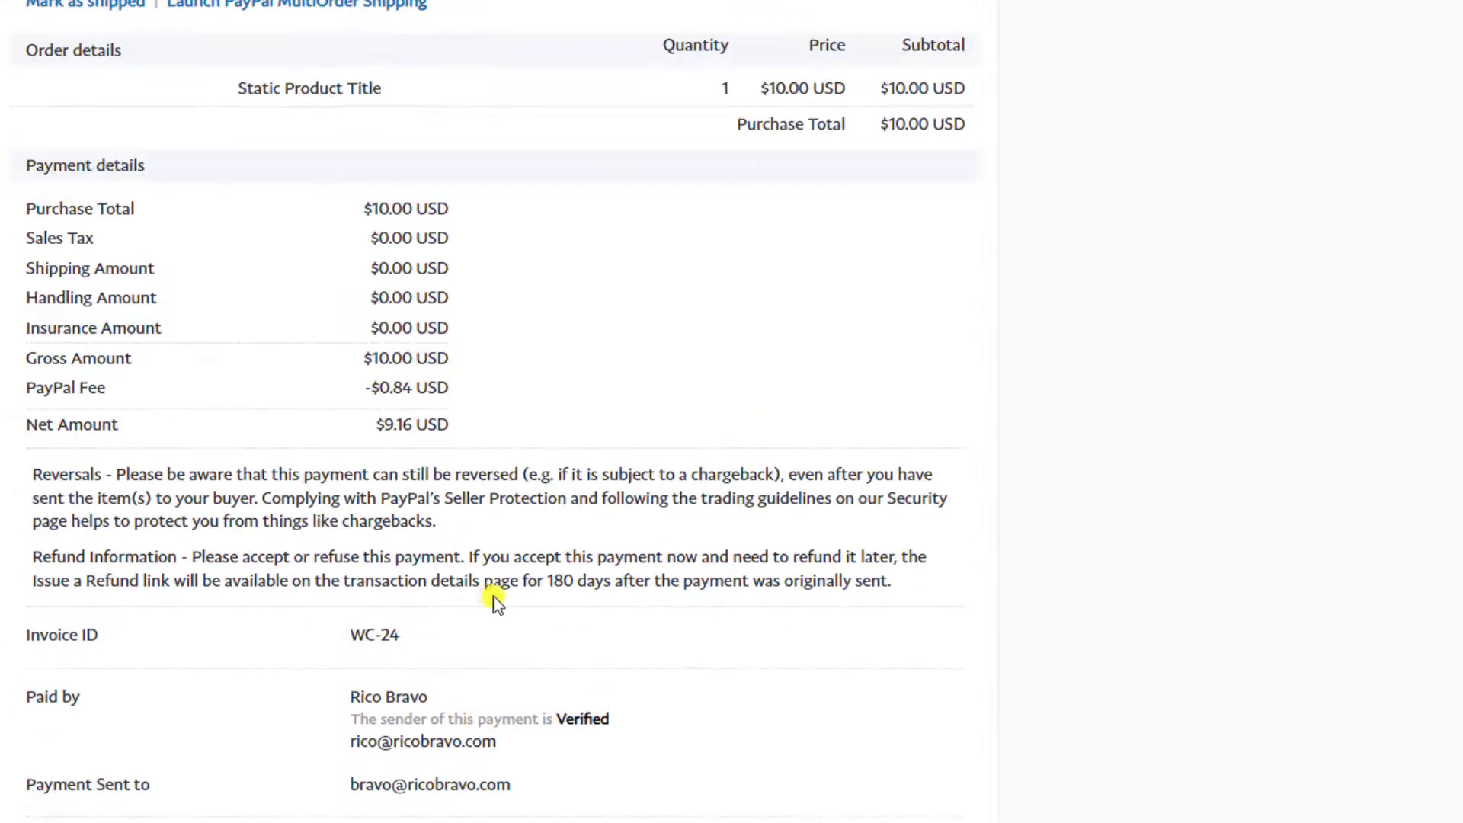
scroll(424, 644, down, 5)
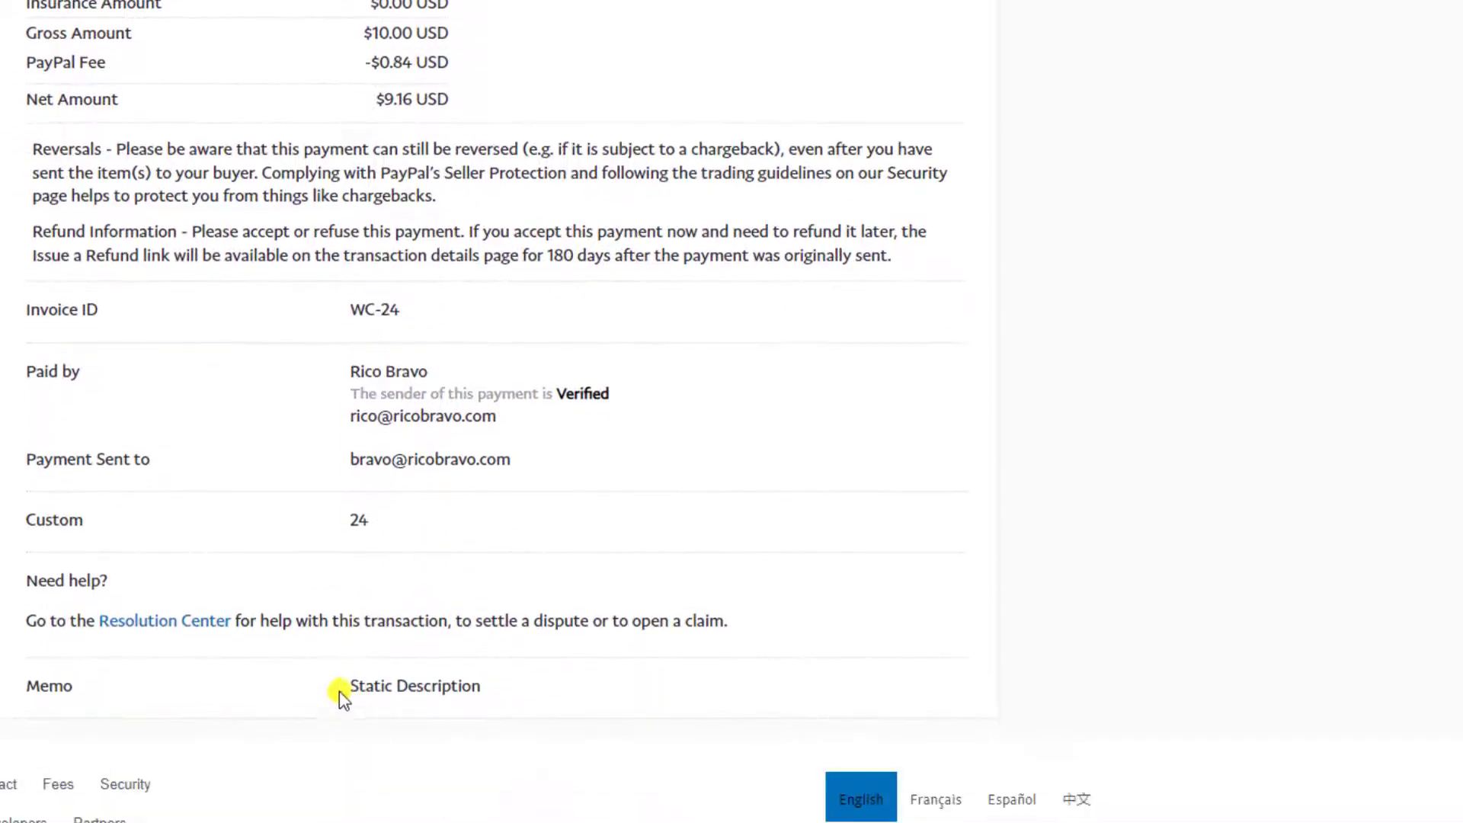
drag(341, 690, 533, 689)
scroll(751, 461, up, 7)
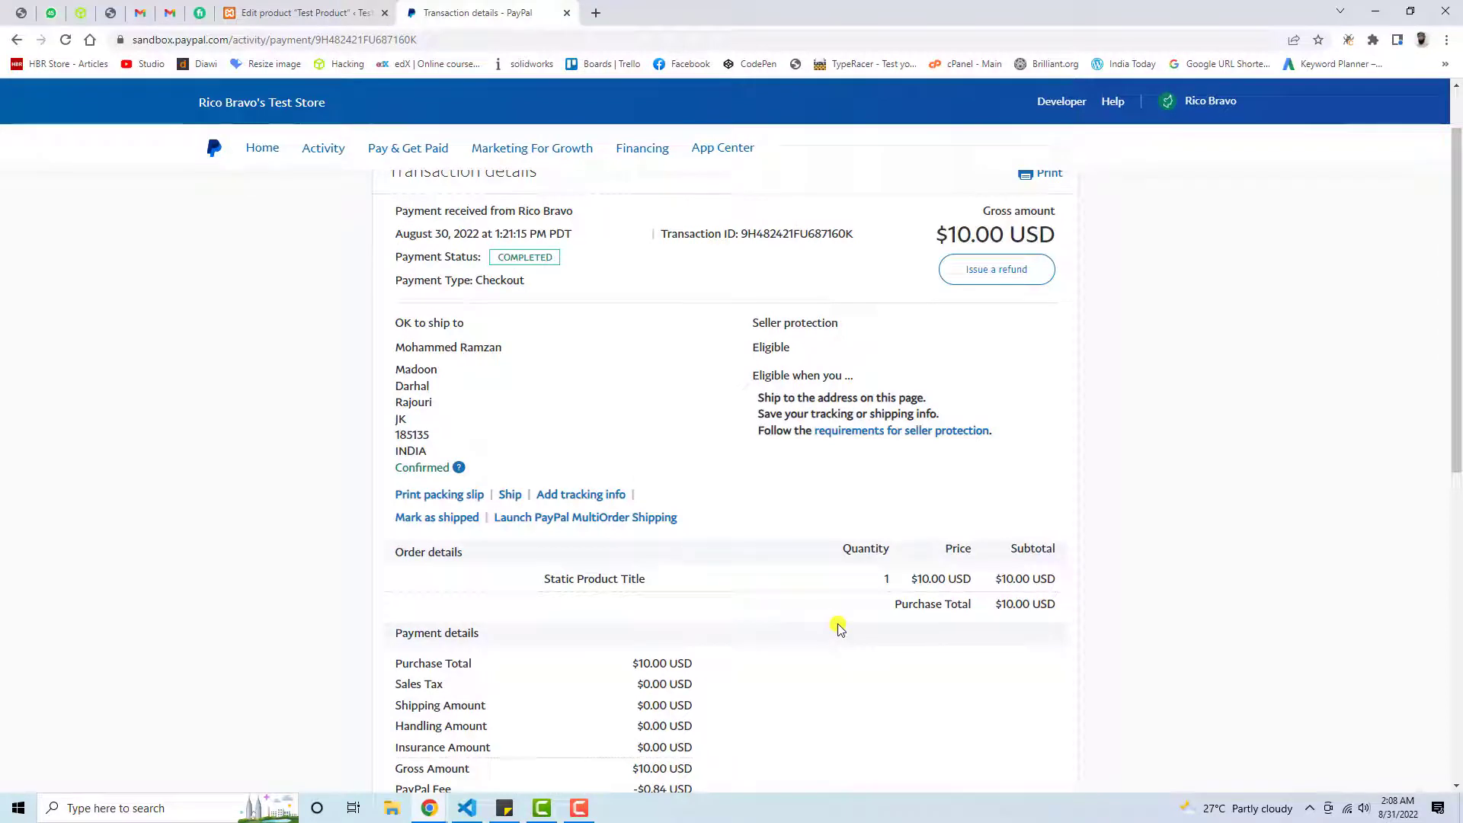
scroll(385, 655, up, 1)
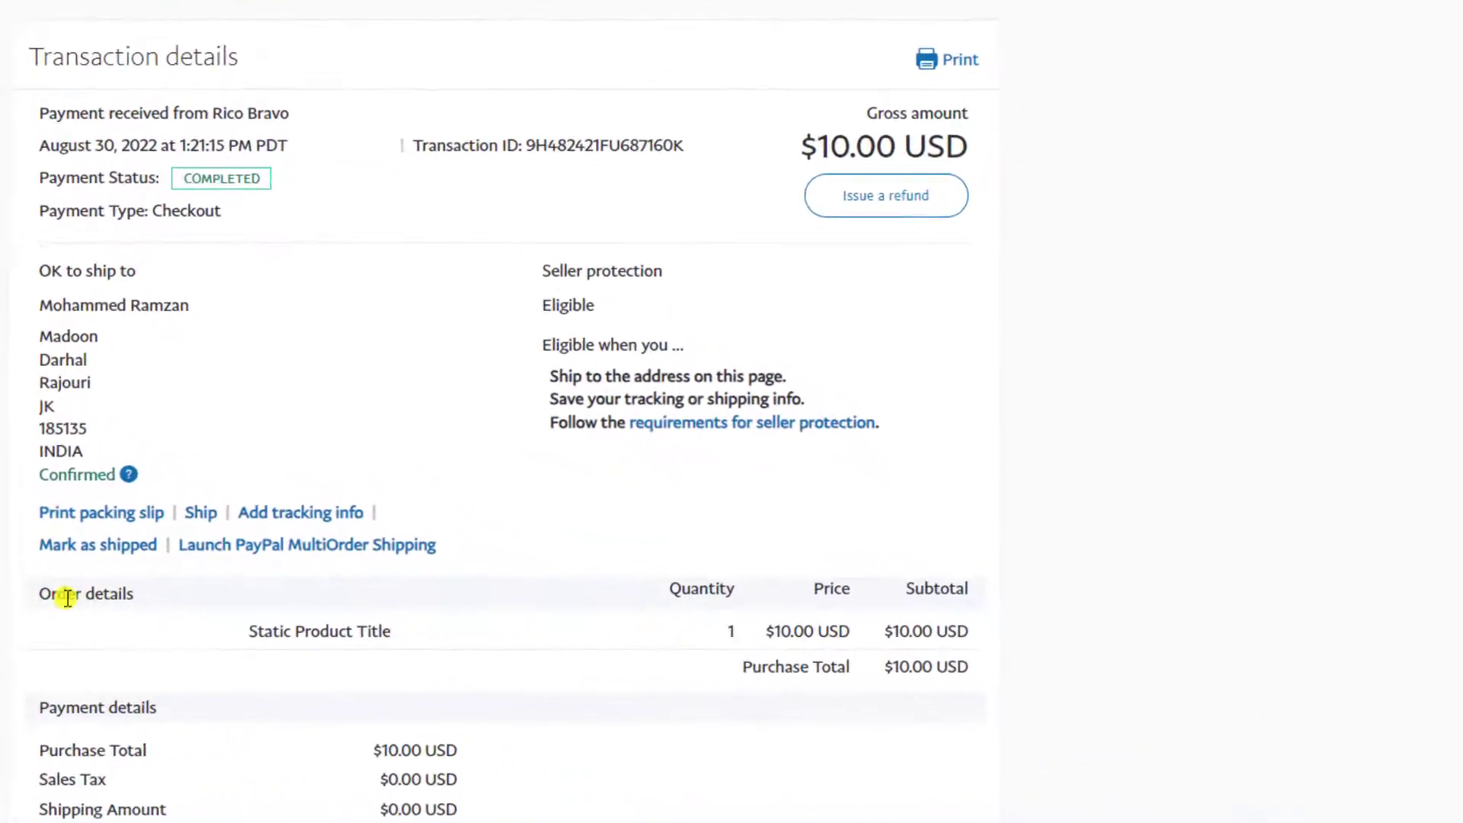
Re-check the Order details heading and Static Product Title, scrolling down and back up
drag(398, 631, 466, 631)
click(239, 633)
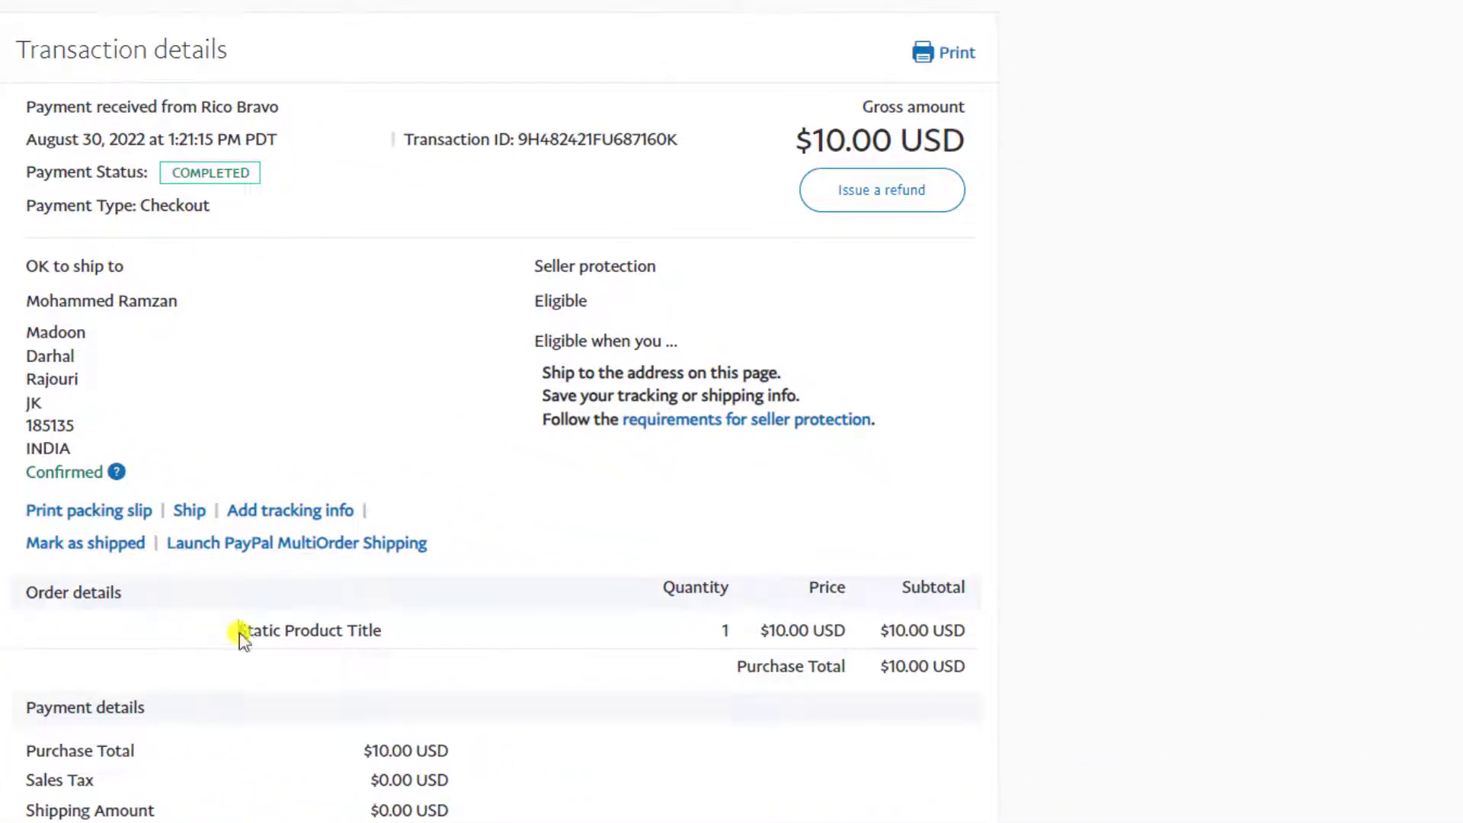
drag(244, 633, 409, 640)
click(496, 617)
scroll(493, 606, down, 7)
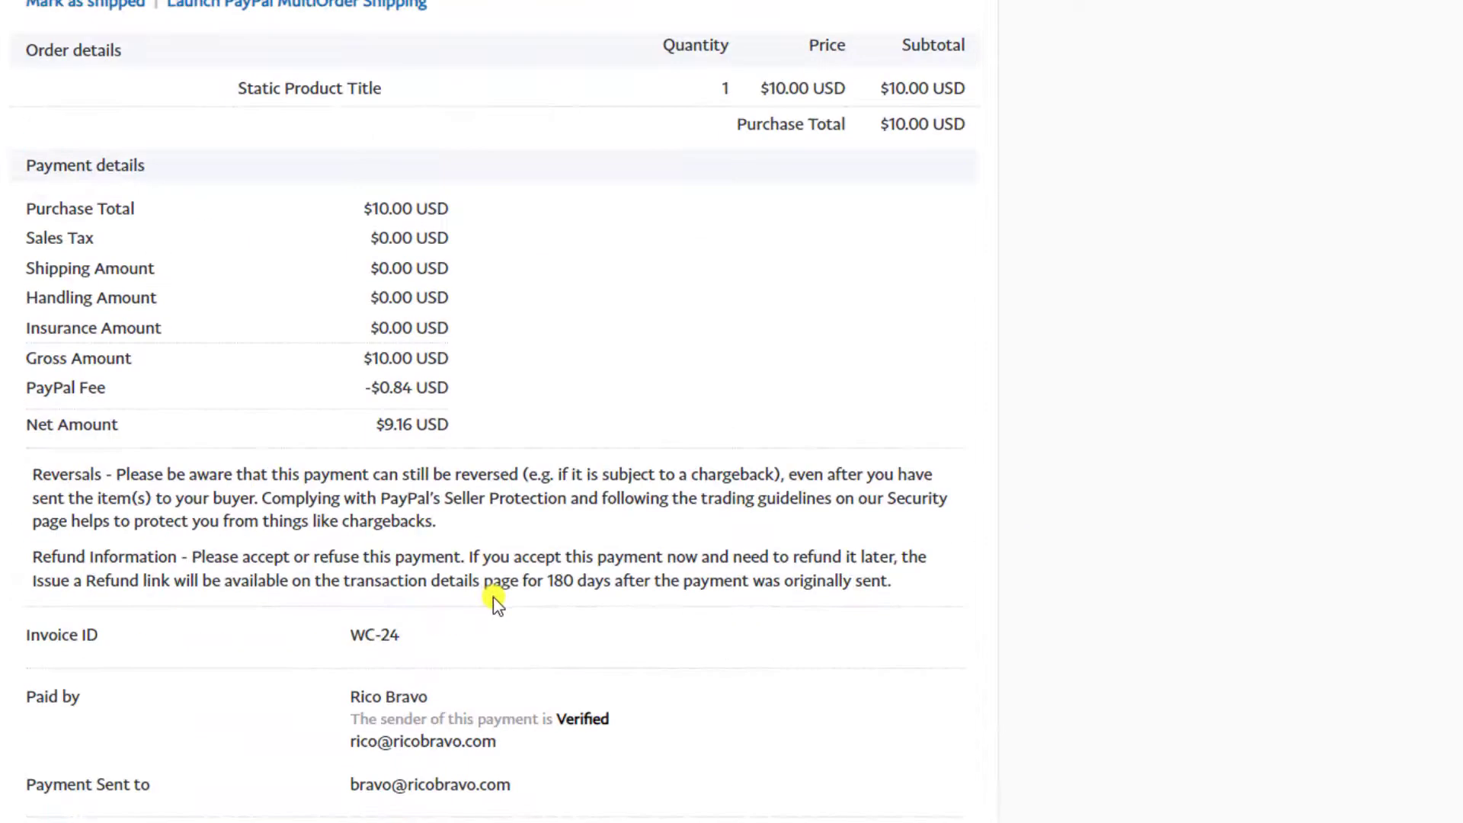
scroll(434, 644, down, 4)
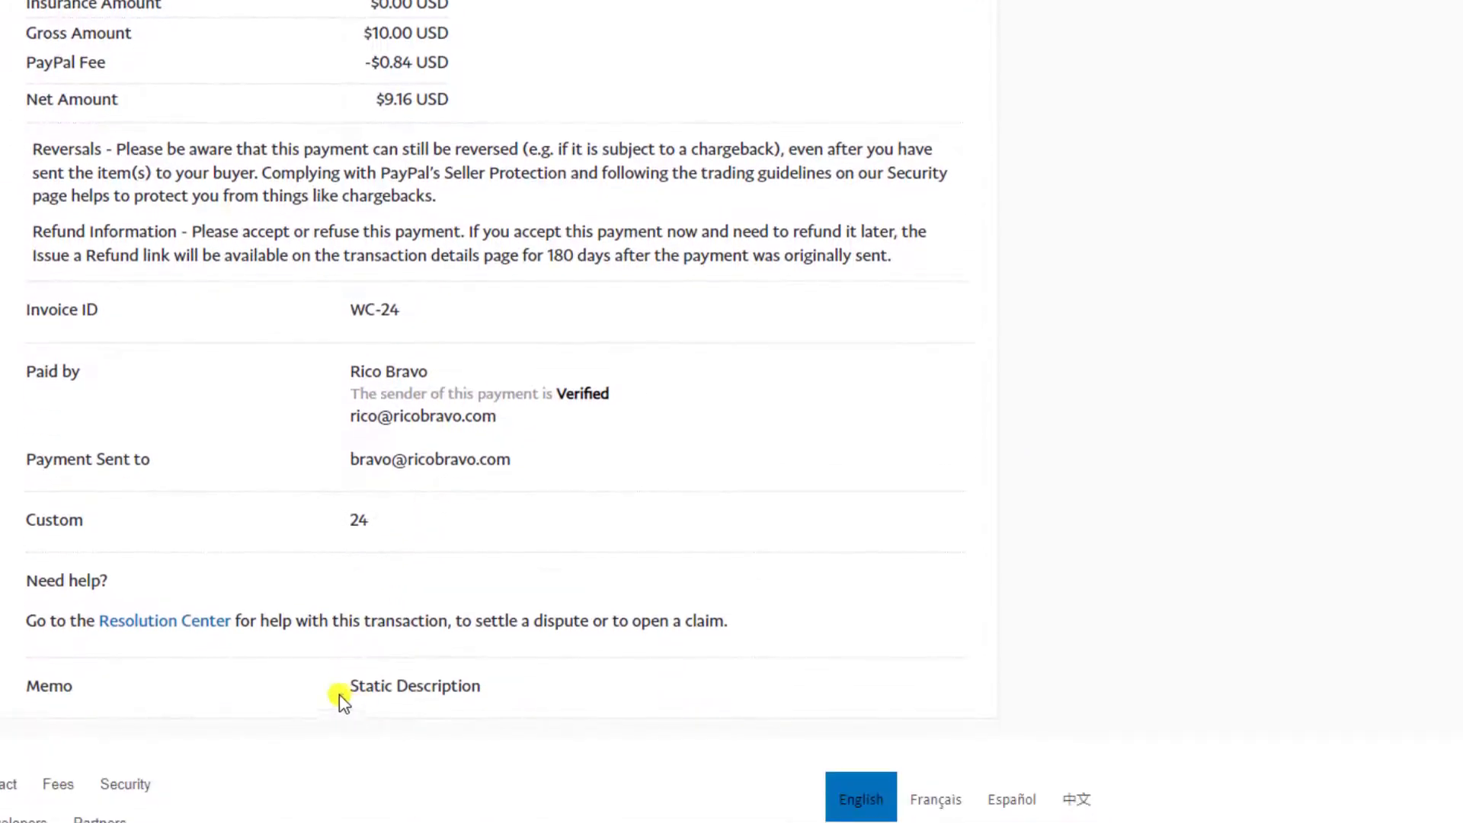
drag(339, 695, 539, 696)
scroll(738, 461, up, 4)
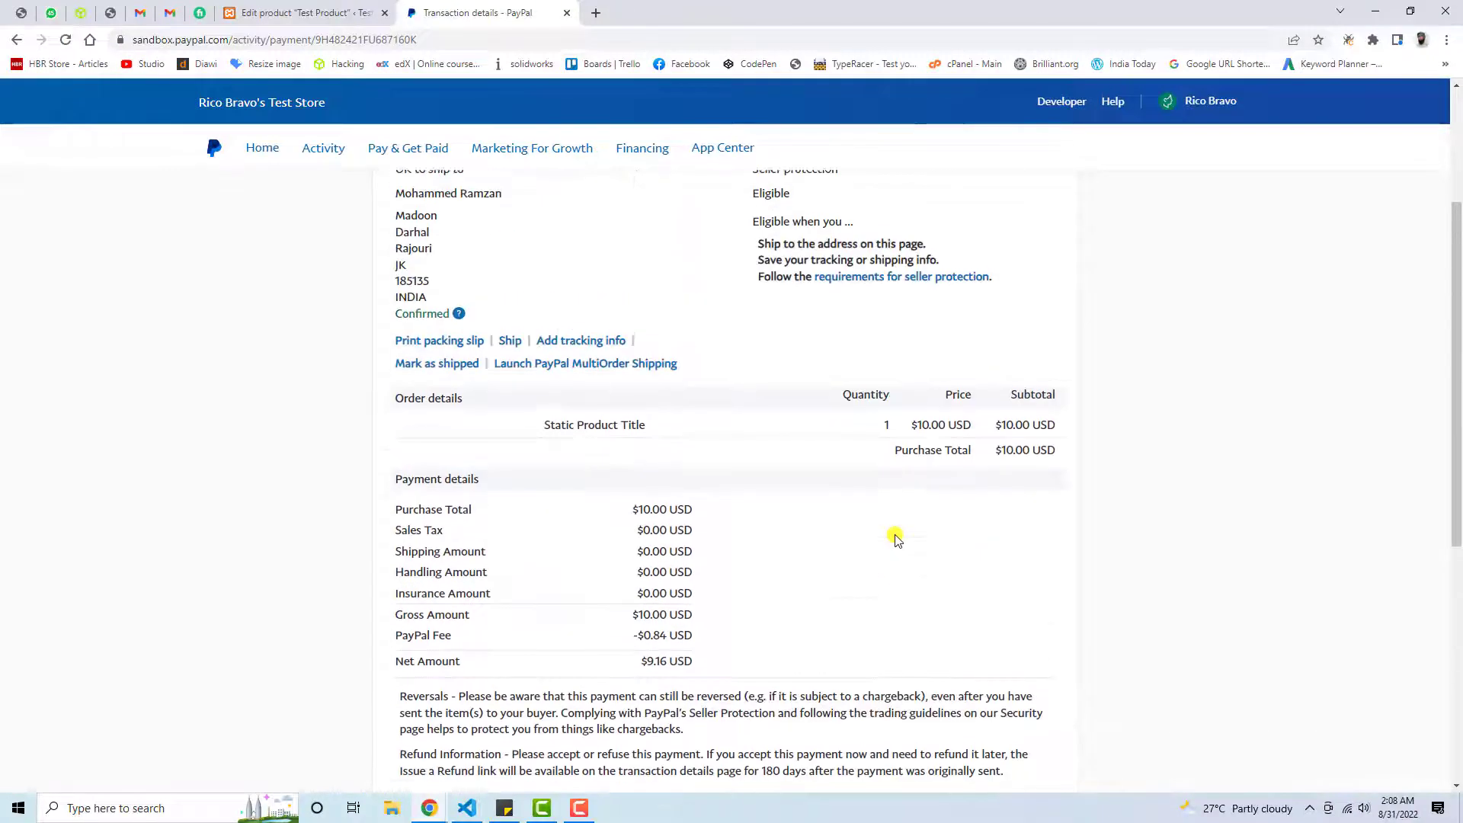
scroll(896, 539, up, 2)
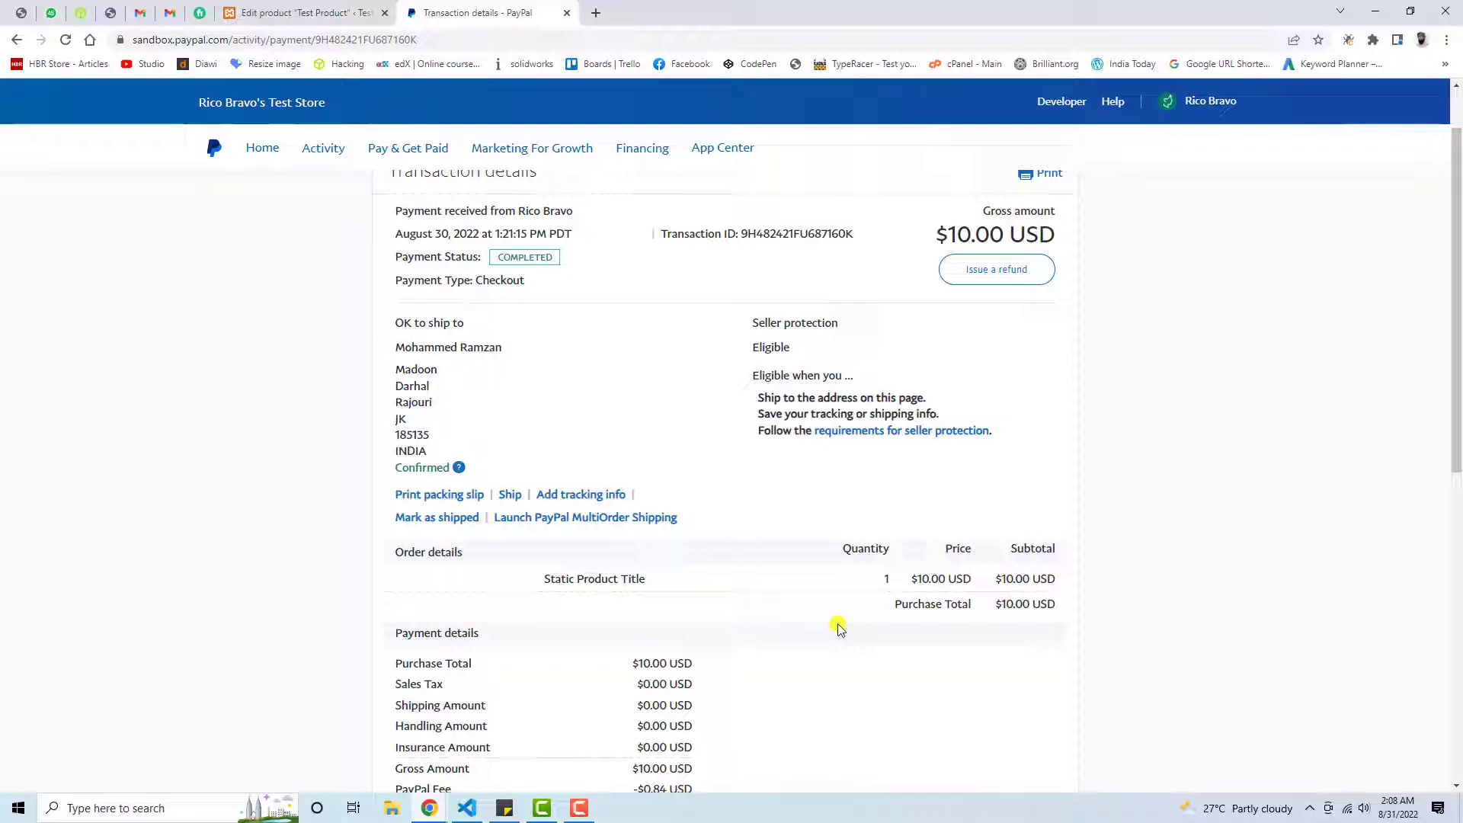
Review Test Product's title, $10.00 price and description on the storefront page
click(308, 13)
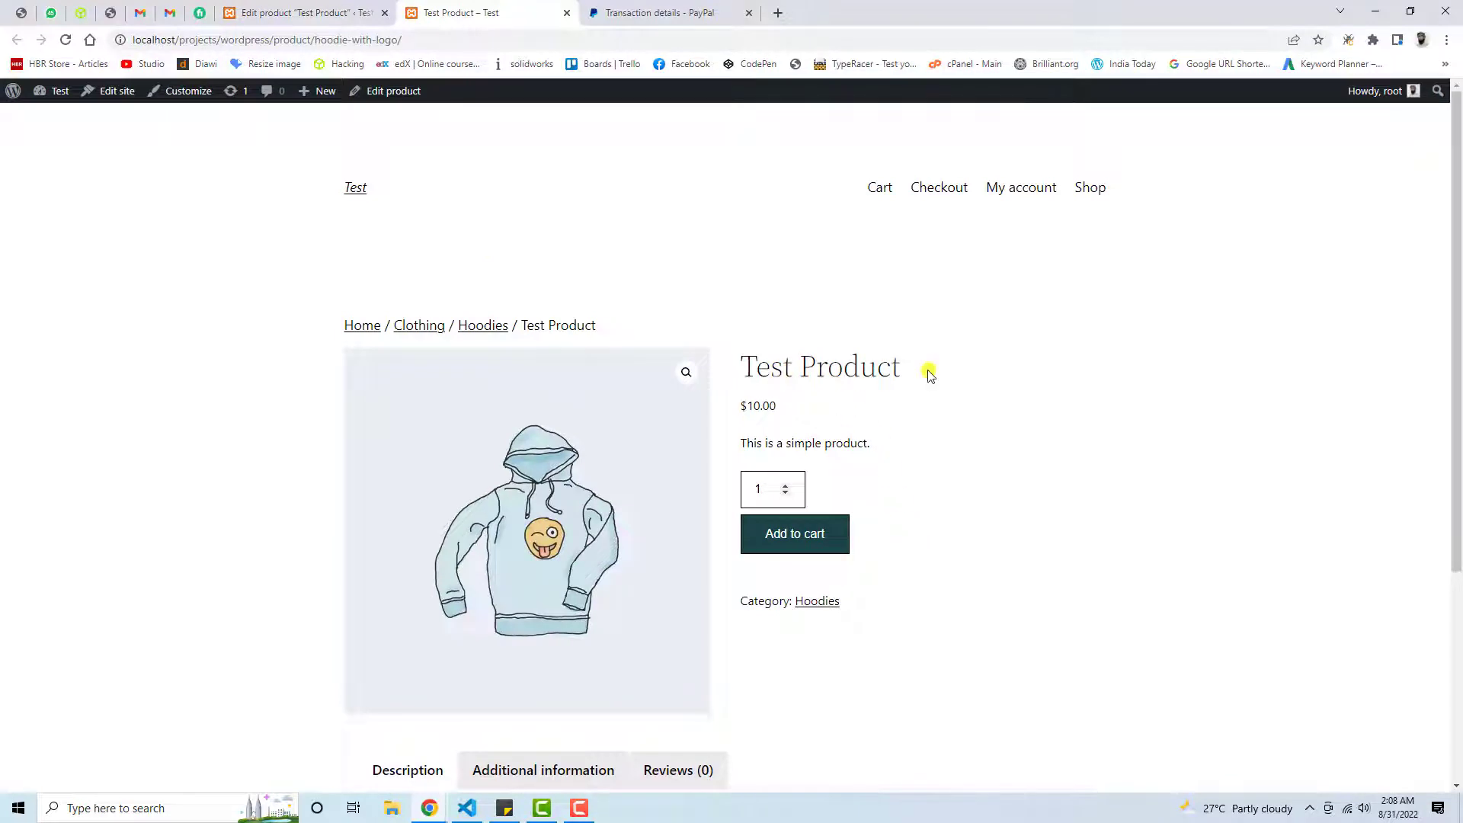
drag(930, 374, 882, 382)
scroll(979, 425, down, 1)
click(846, 506)
scroll(670, 663, down, 3)
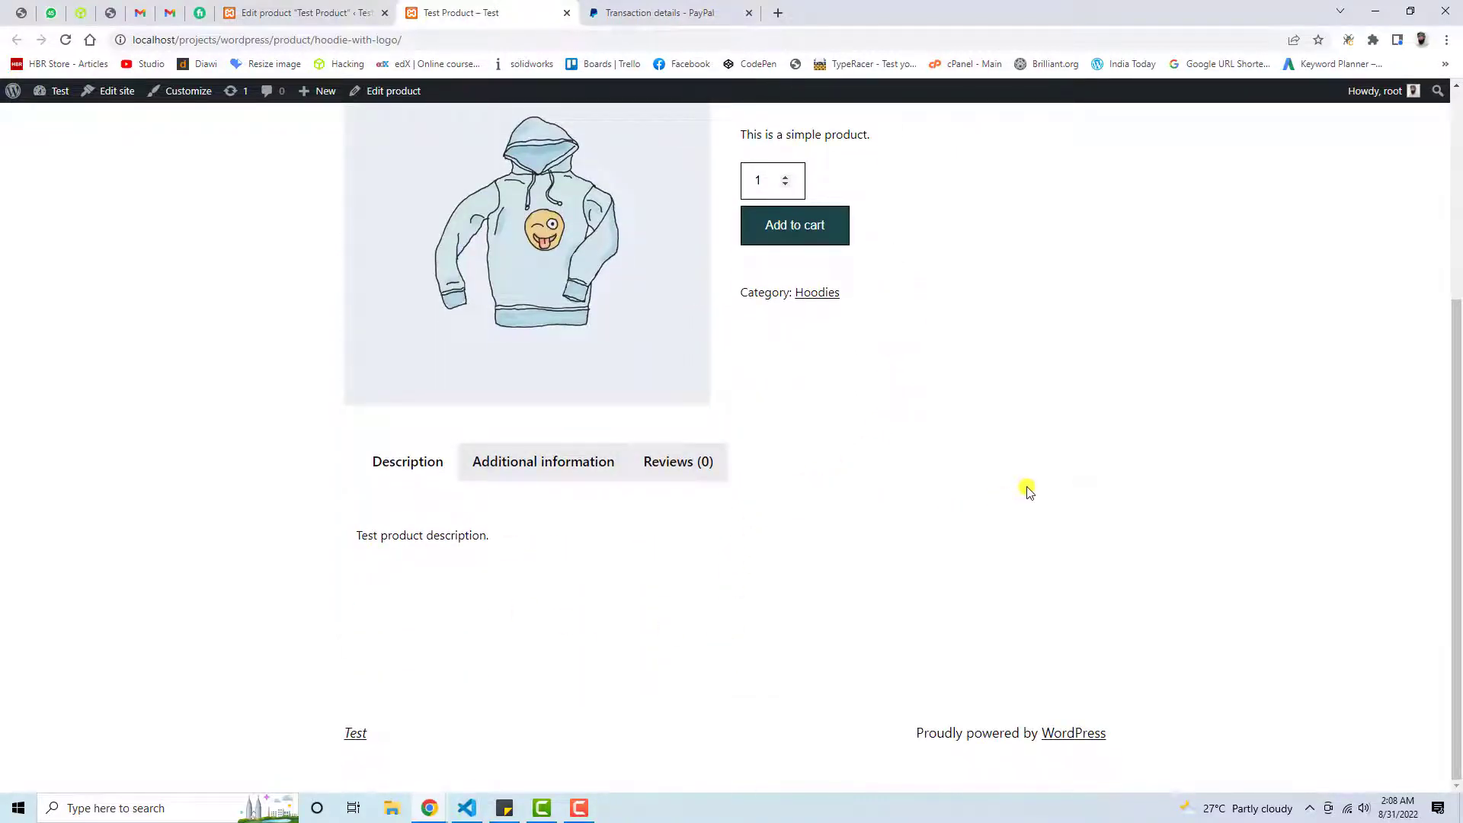
scroll(1028, 492, up, 4)
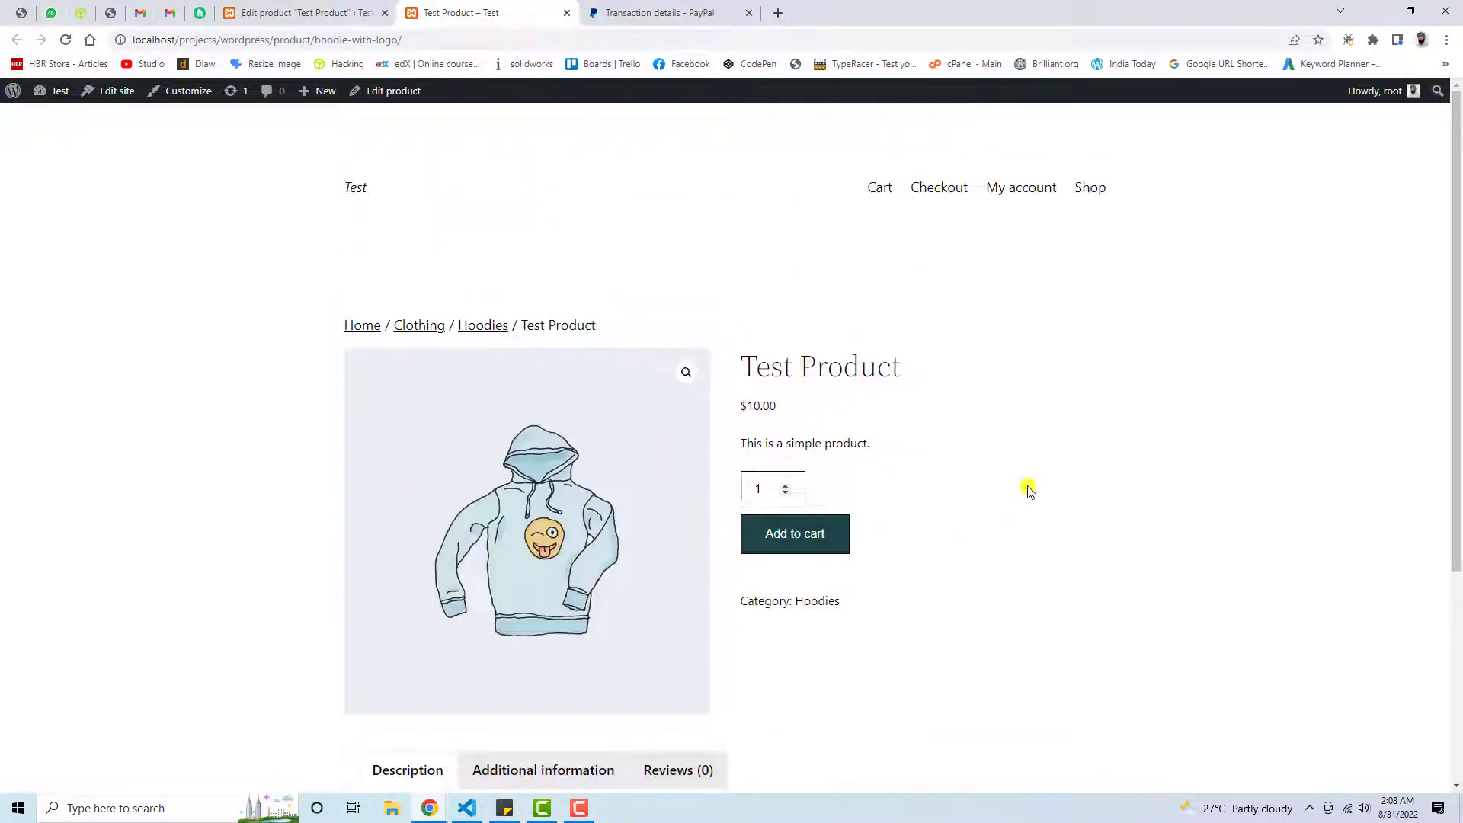
Back in the PayPal transaction details, check Static Product Title in the $10 order
click(653, 13)
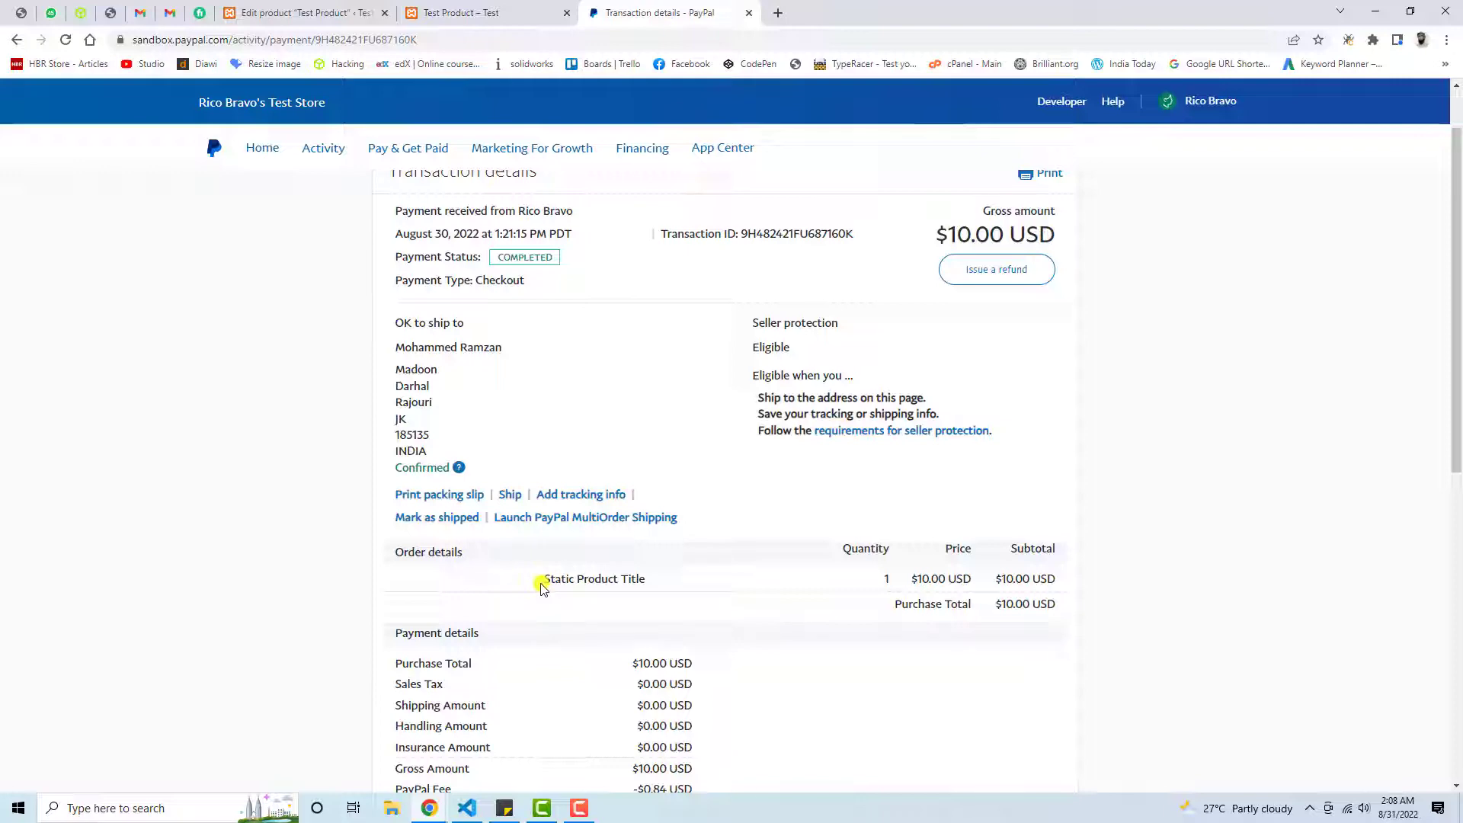
drag(541, 587, 658, 591)
click(668, 590)
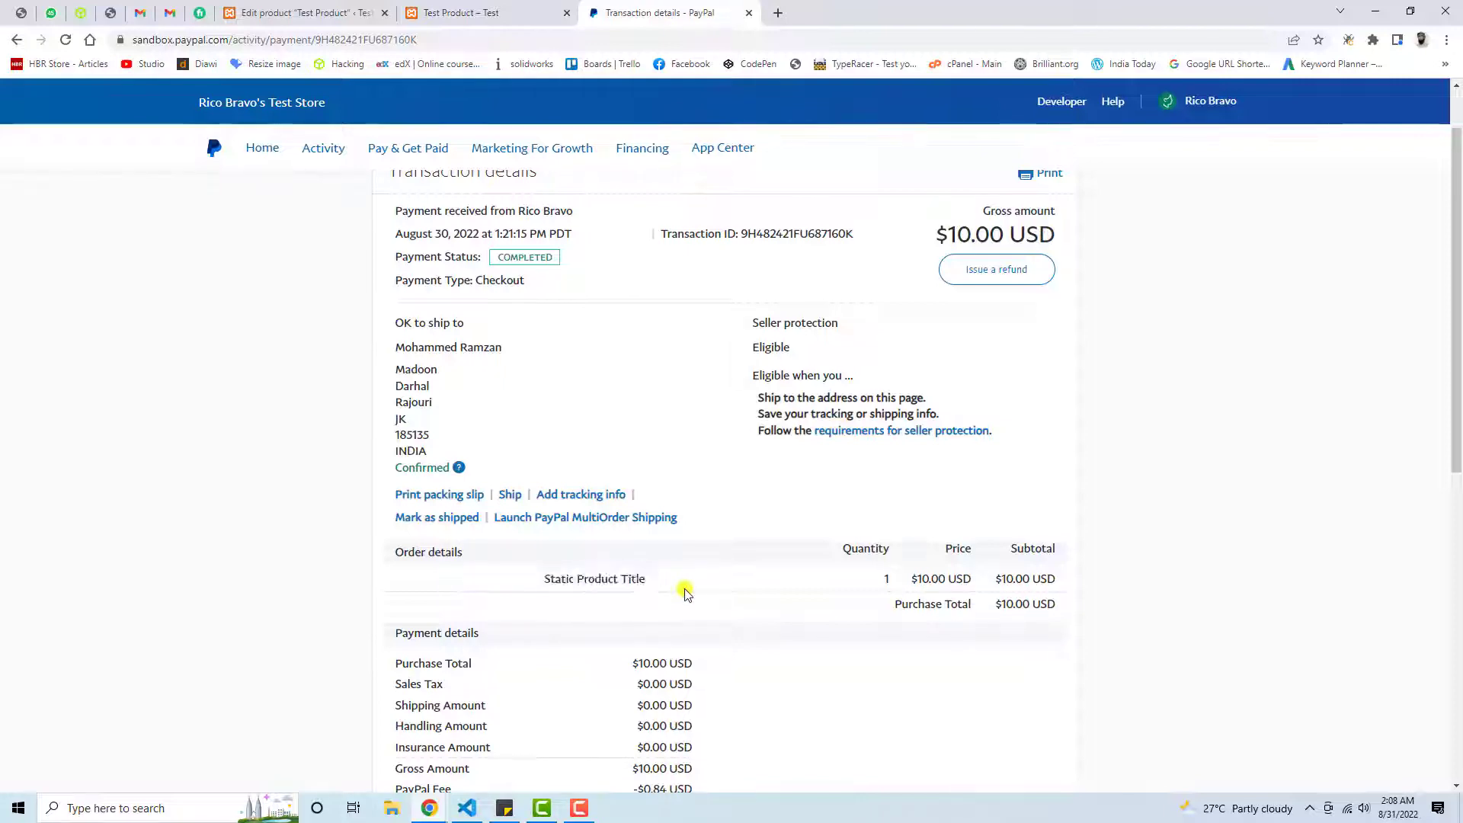
scroll(724, 628, down, 5)
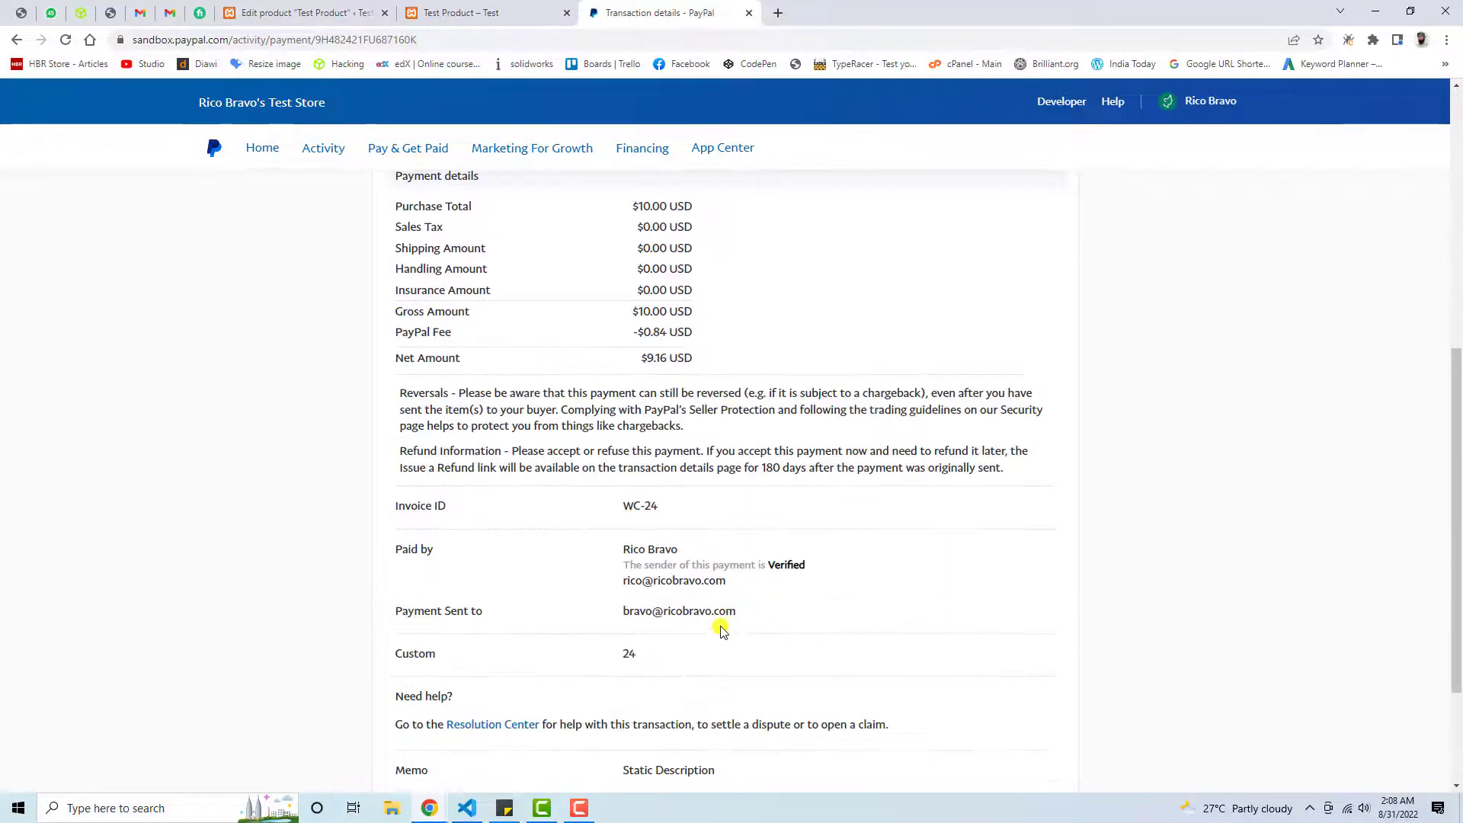
scroll(643, 734, down, 1)
scroll(793, 490, up, 5)
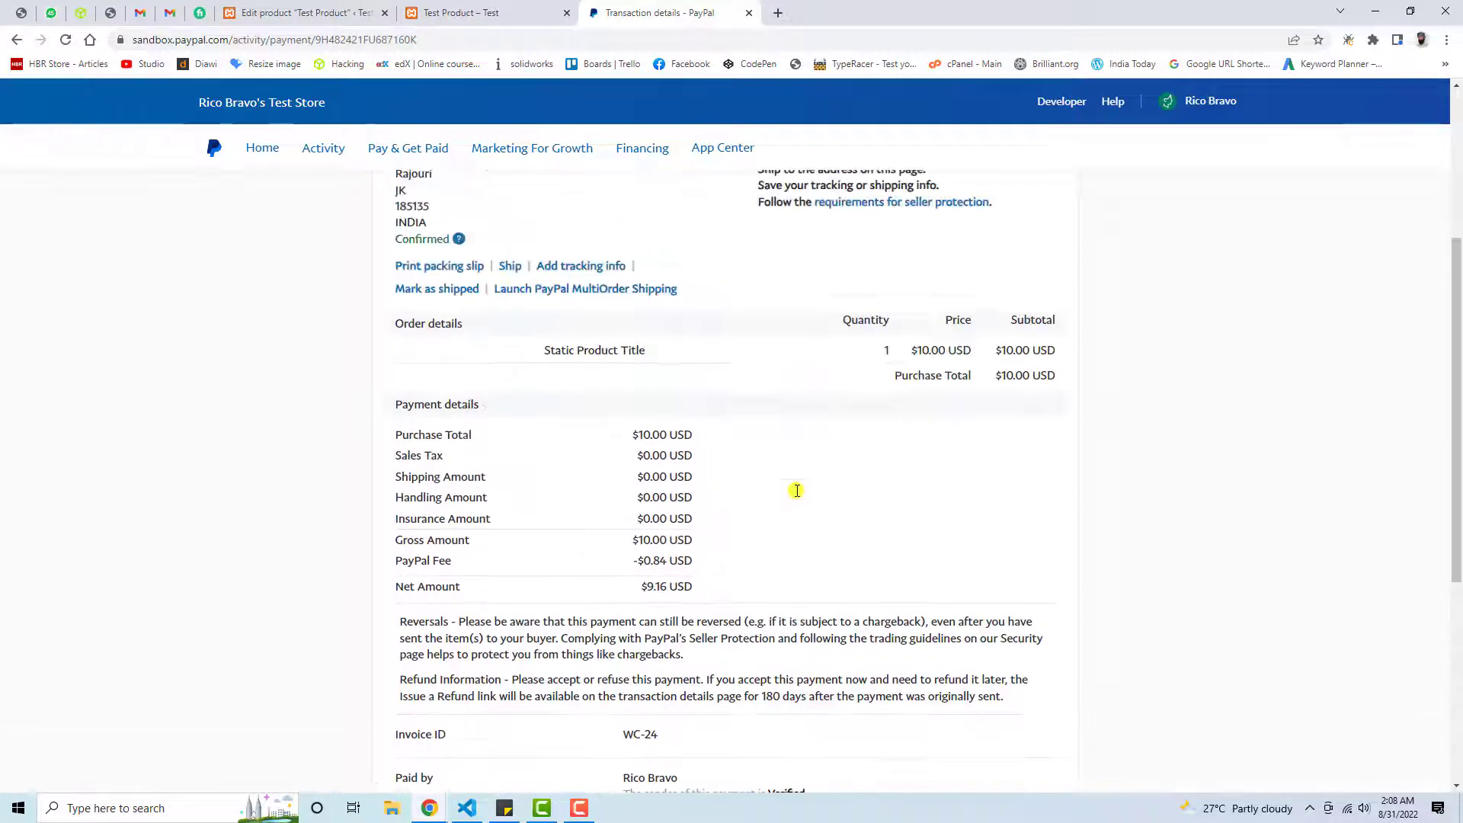
scroll(786, 488, up, 3)
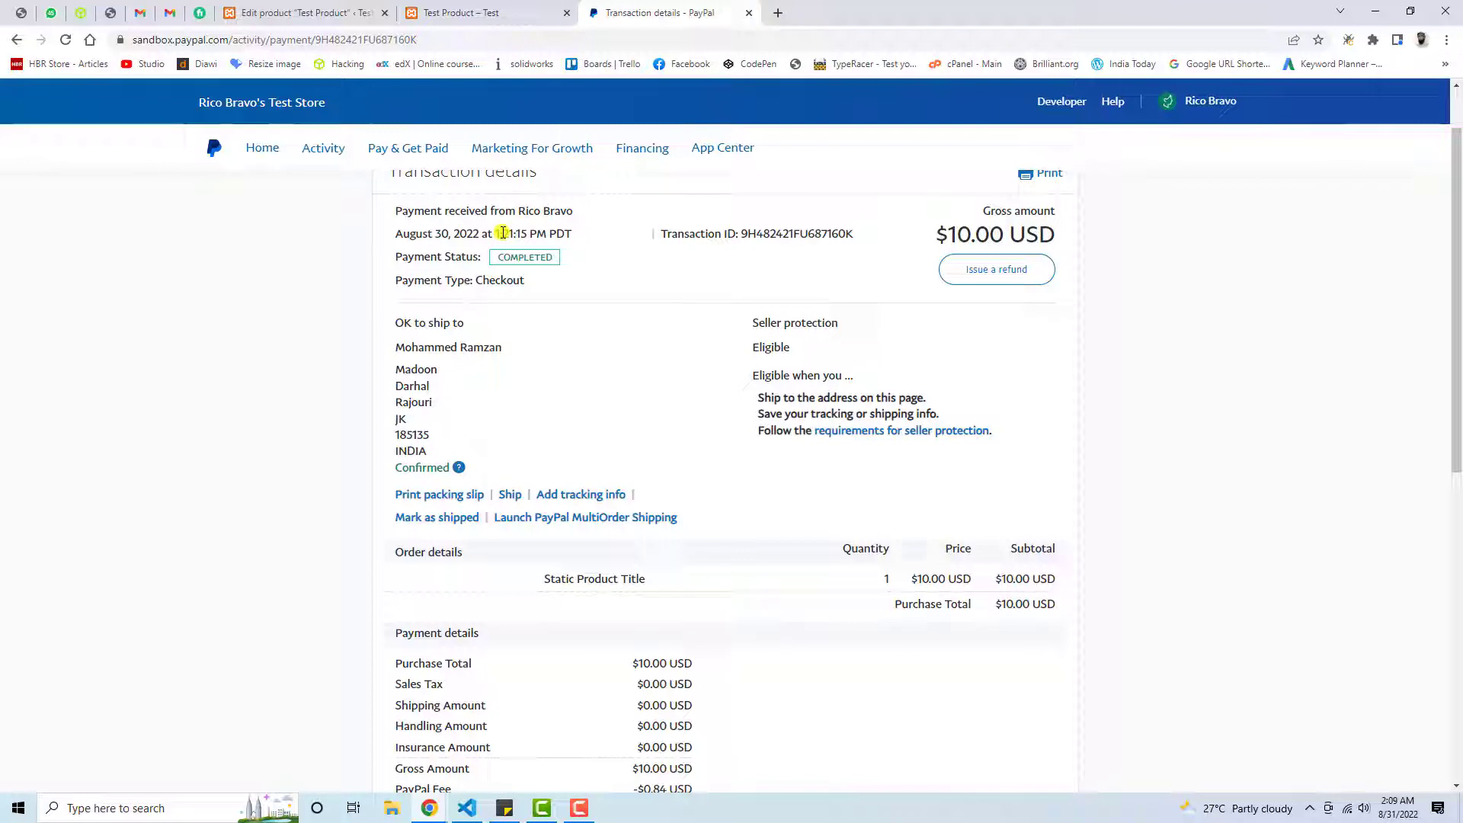
scroll(568, 358, down, 4)
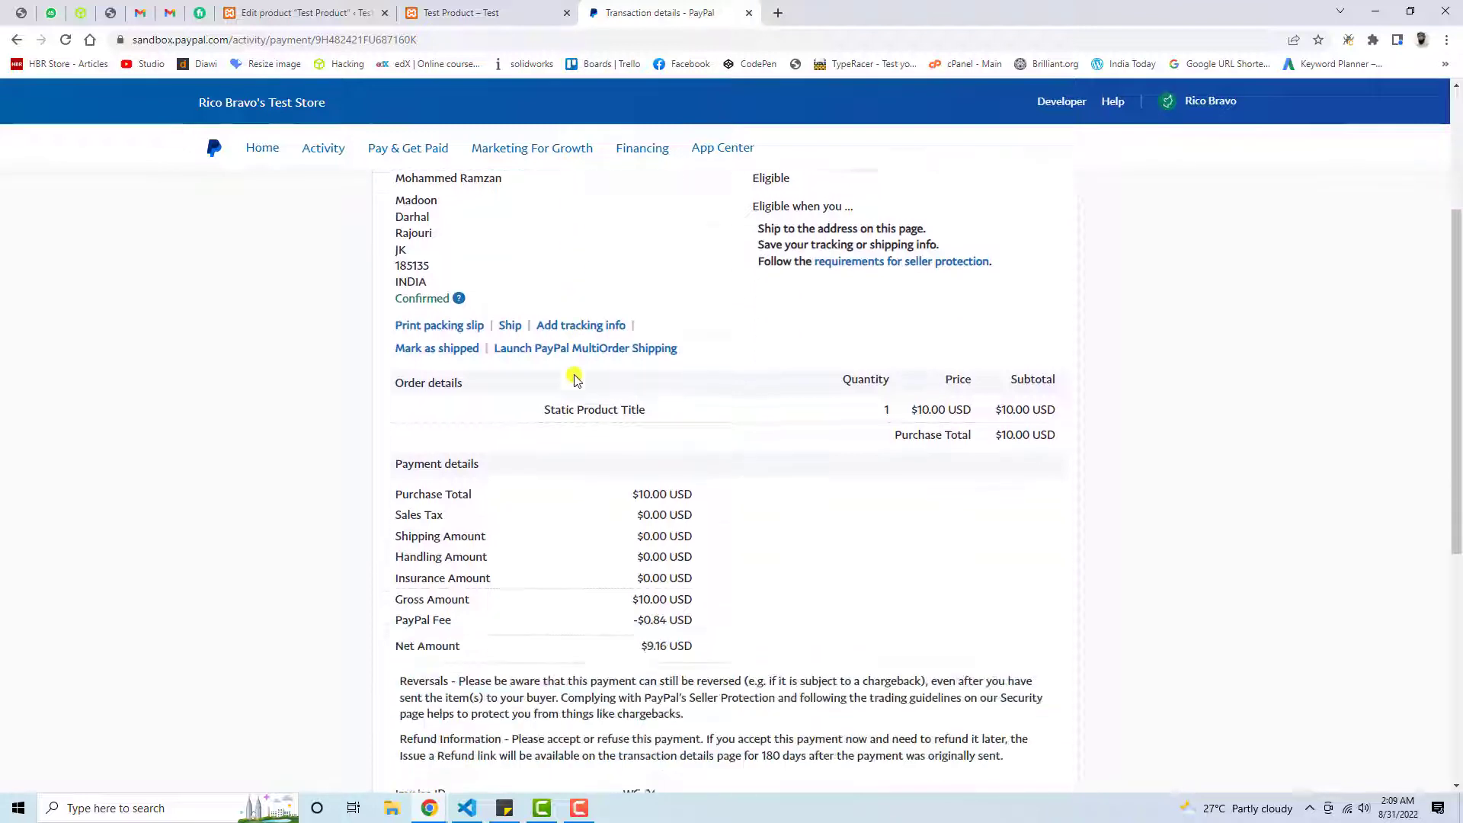
scroll(594, 442, up, 5)
Change Test Product's regular price from 10 to 8, update it, and return to the incognito checkout
click(463, 11)
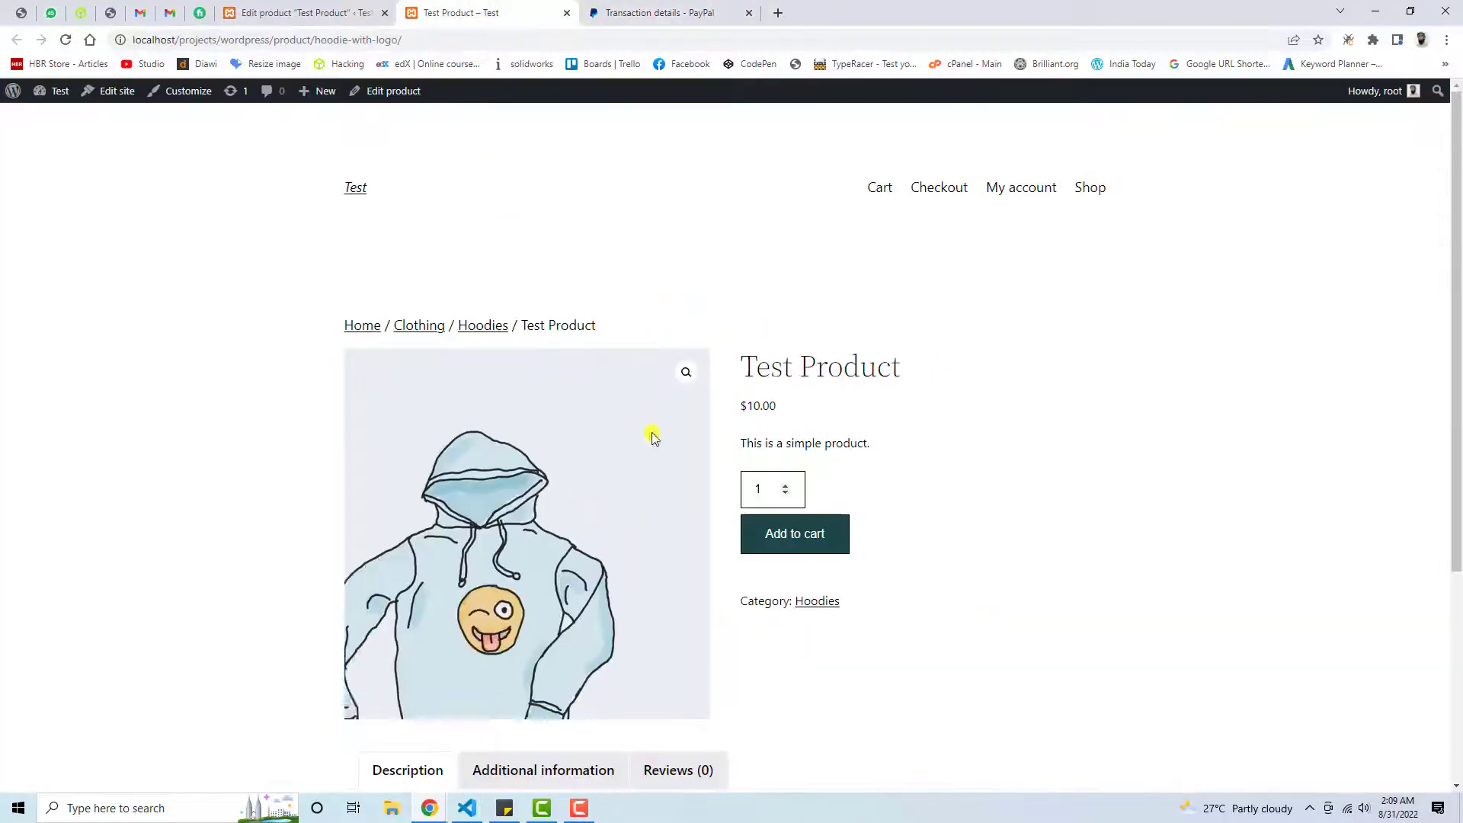
click(313, 12)
scroll(397, 560, down, 4)
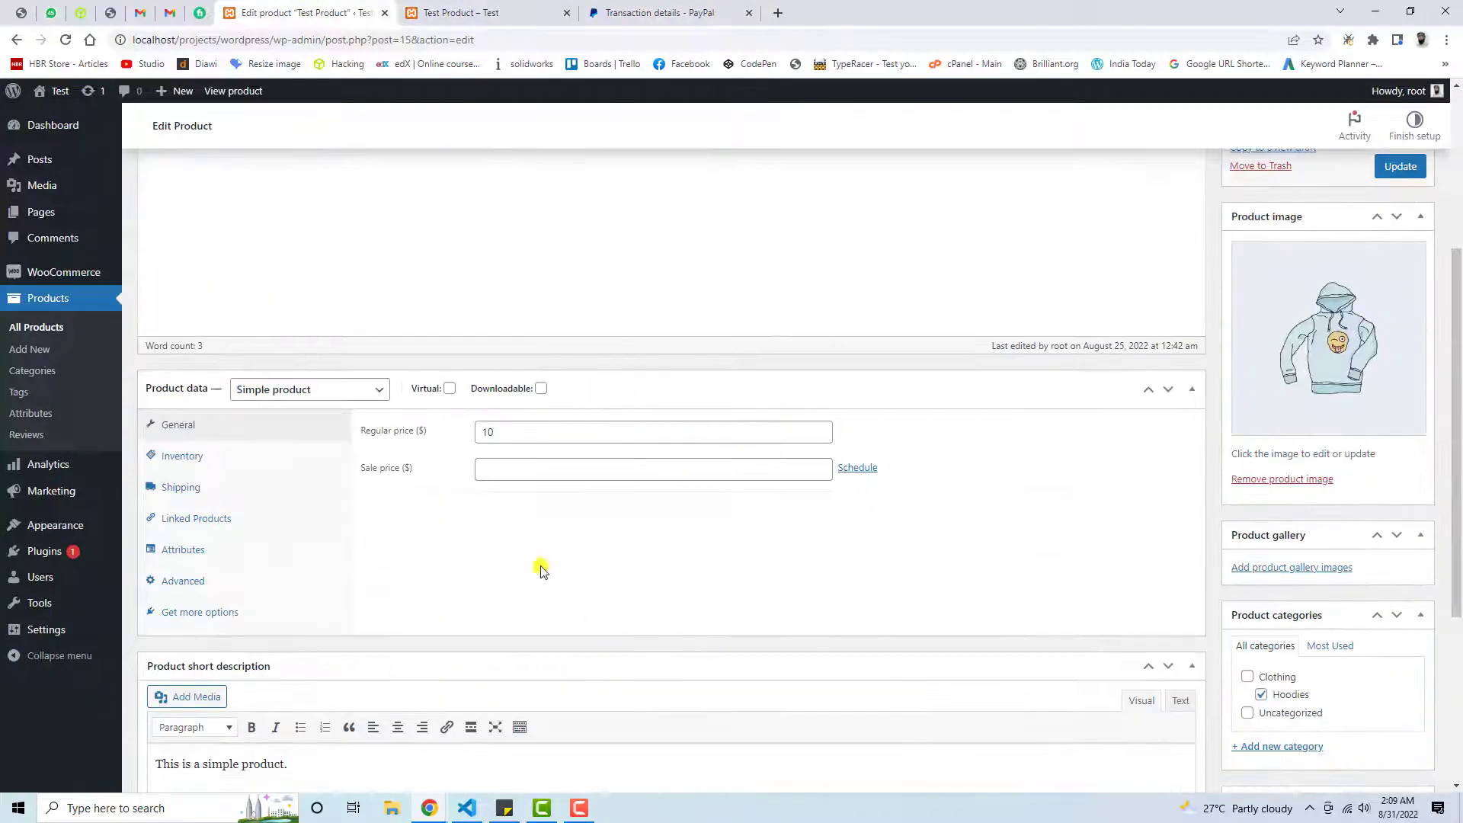
double_click(480, 432)
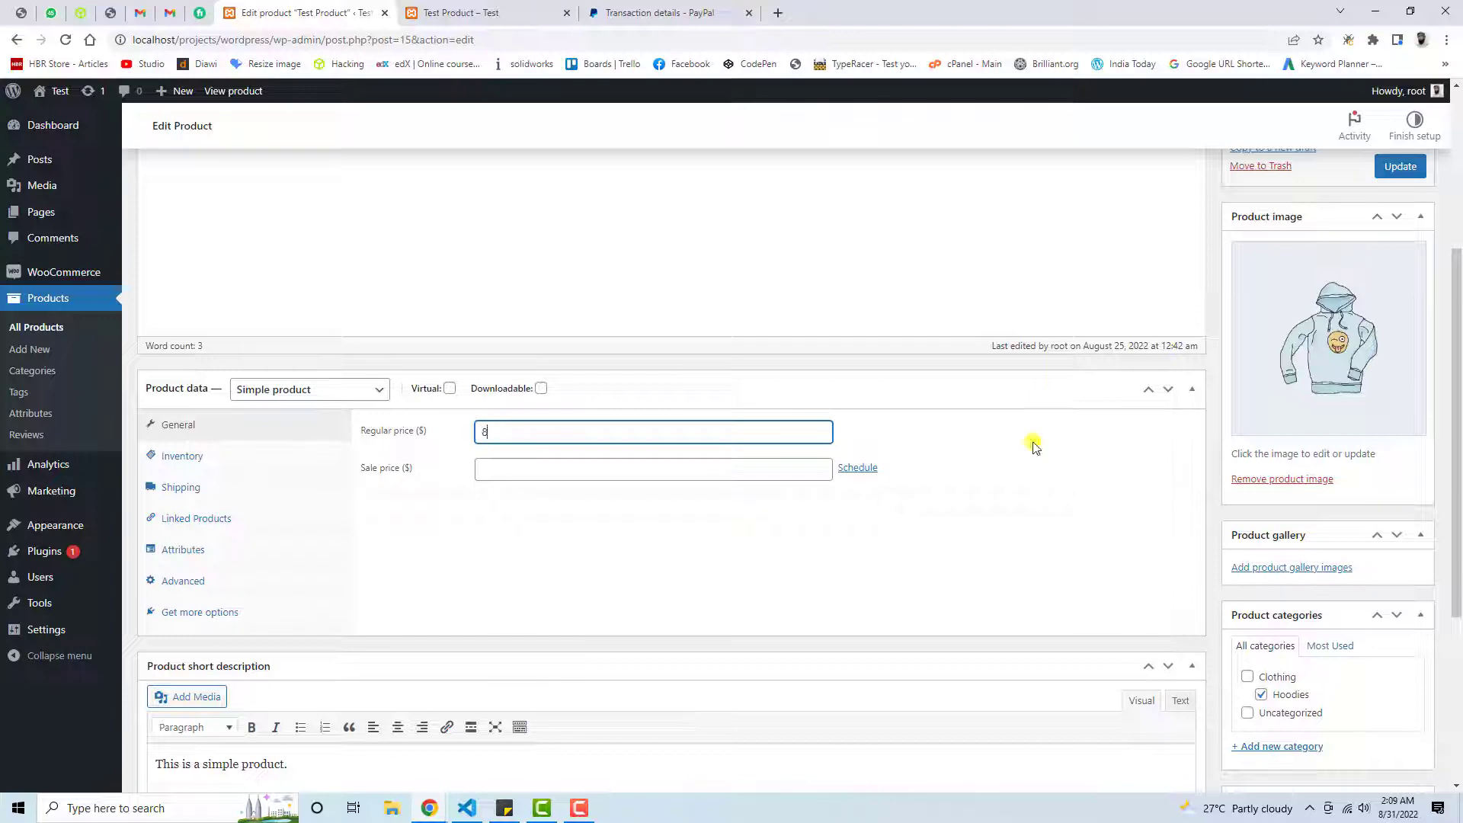
scroll(1254, 426, up, 4)
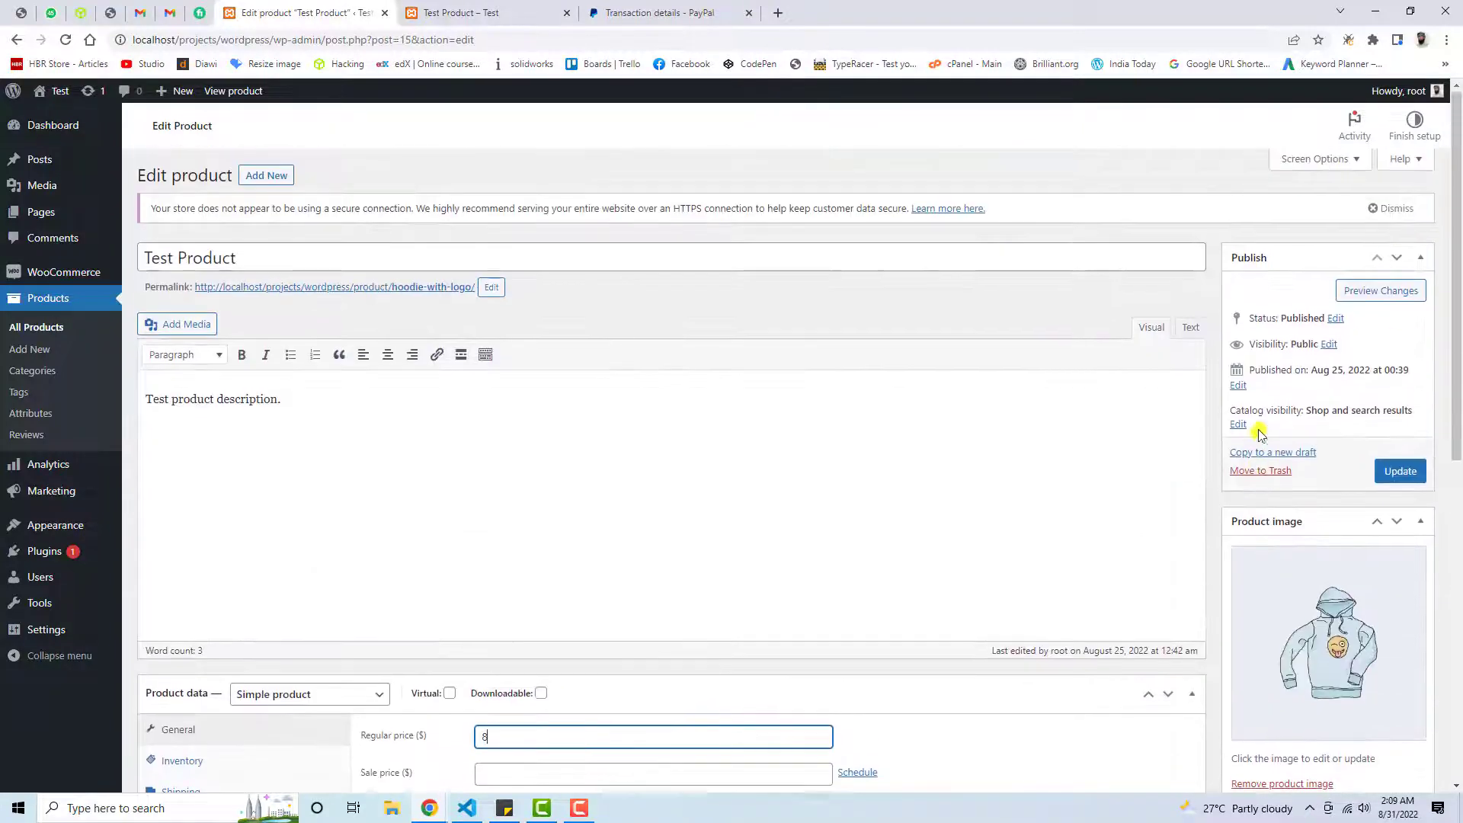
click(1400, 473)
mouse_move(430, 808)
click(497, 734)
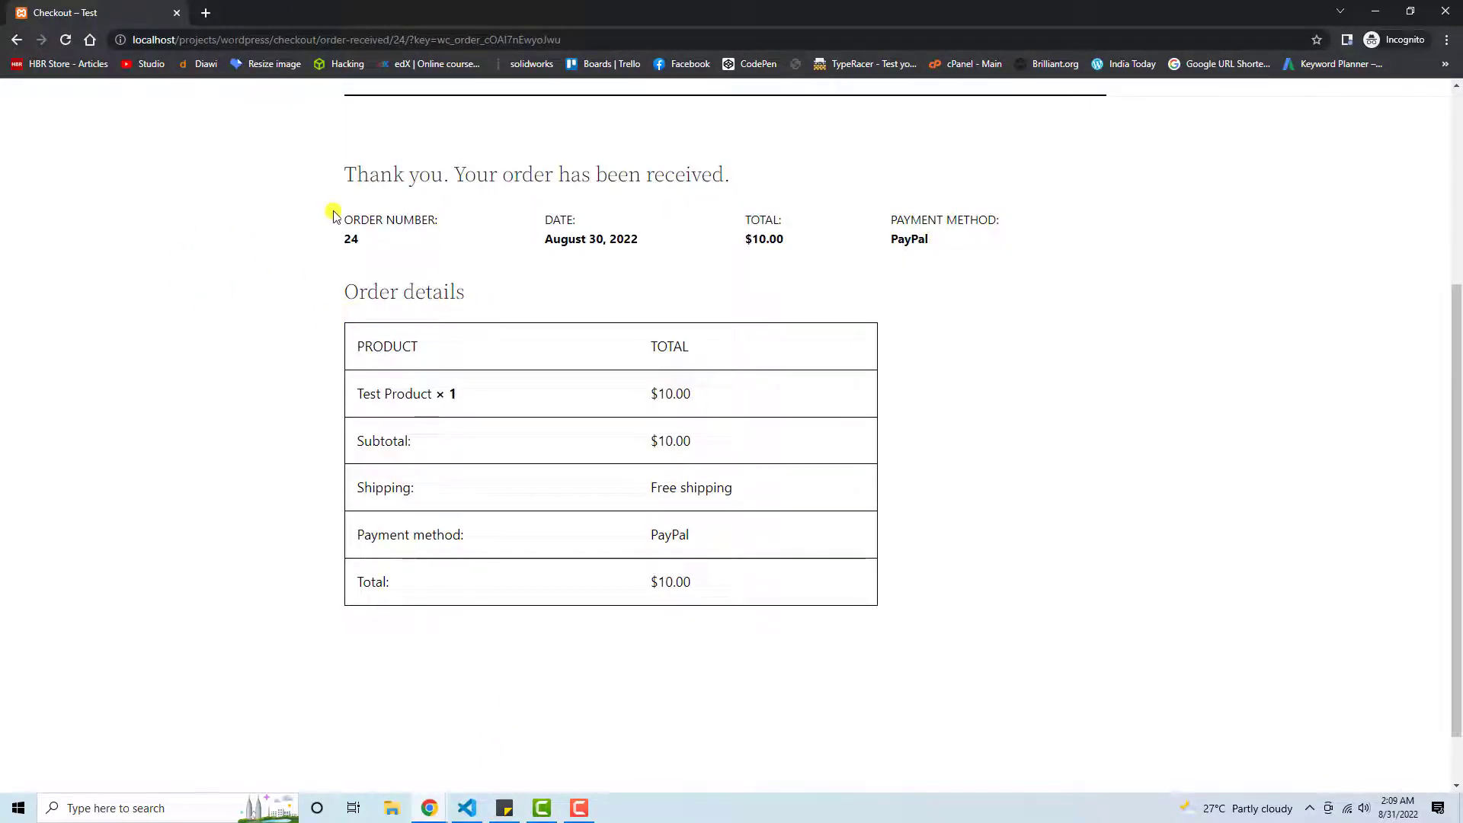
Review the $10.00 order confirmation details and scroll back to the top of the page
drag(320, 153, 914, 304)
click(569, 402)
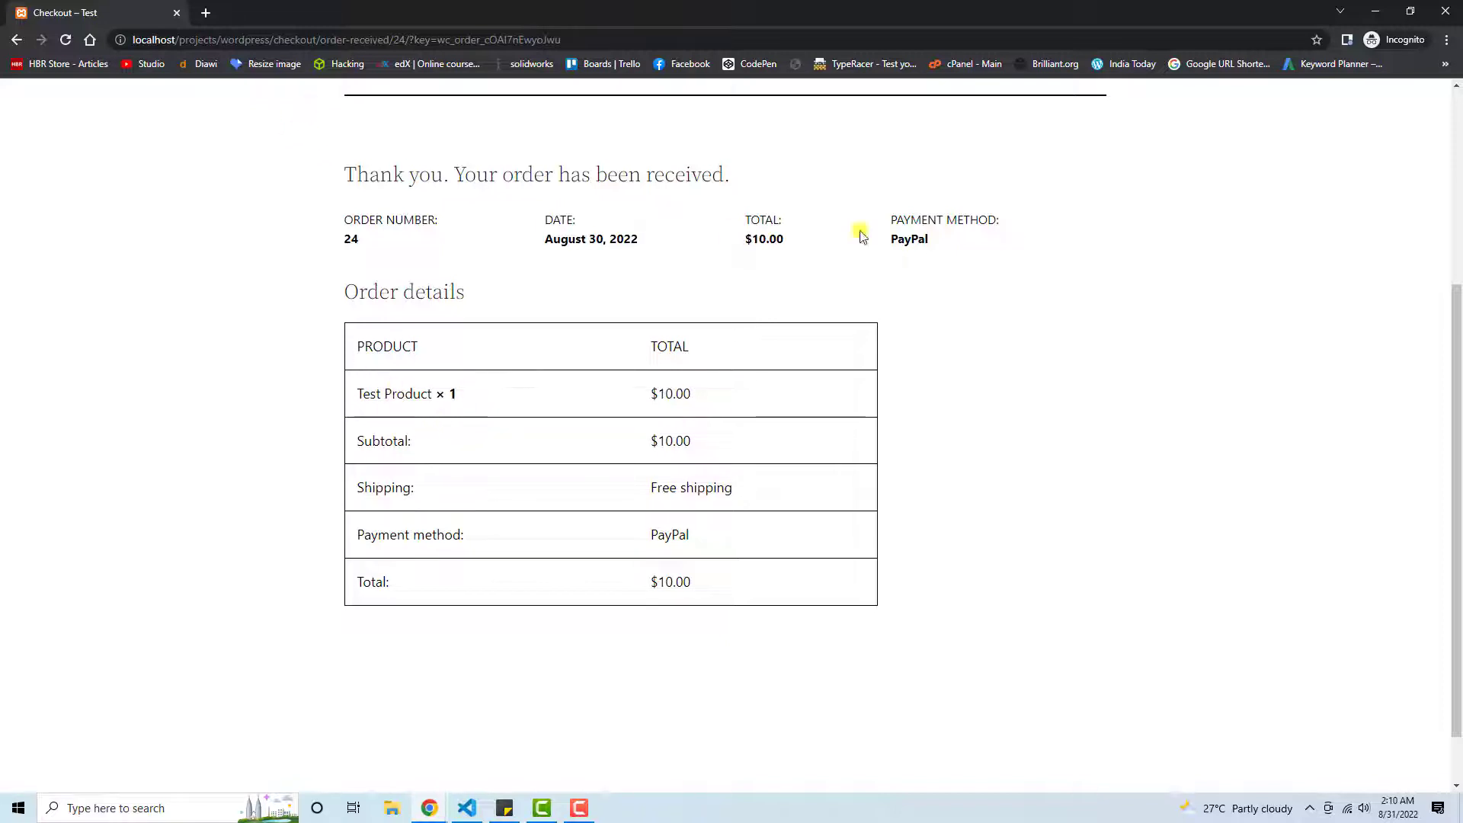
scroll(940, 230, up, 4)
Add the $8.00 Test Product to the cart from Shop and proceed to checkout with PayPal
click(1090, 162)
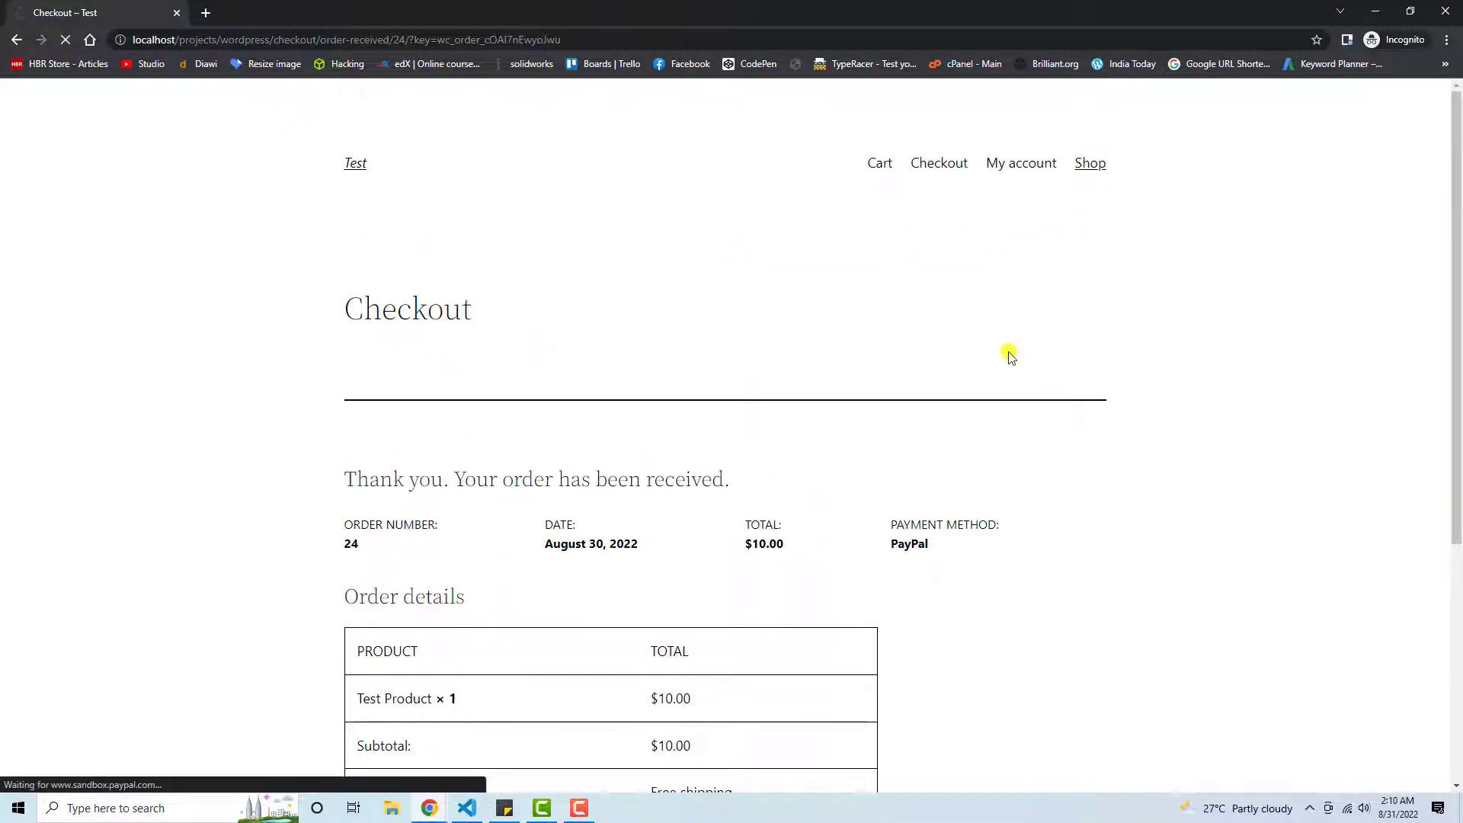
scroll(674, 411, down, 3)
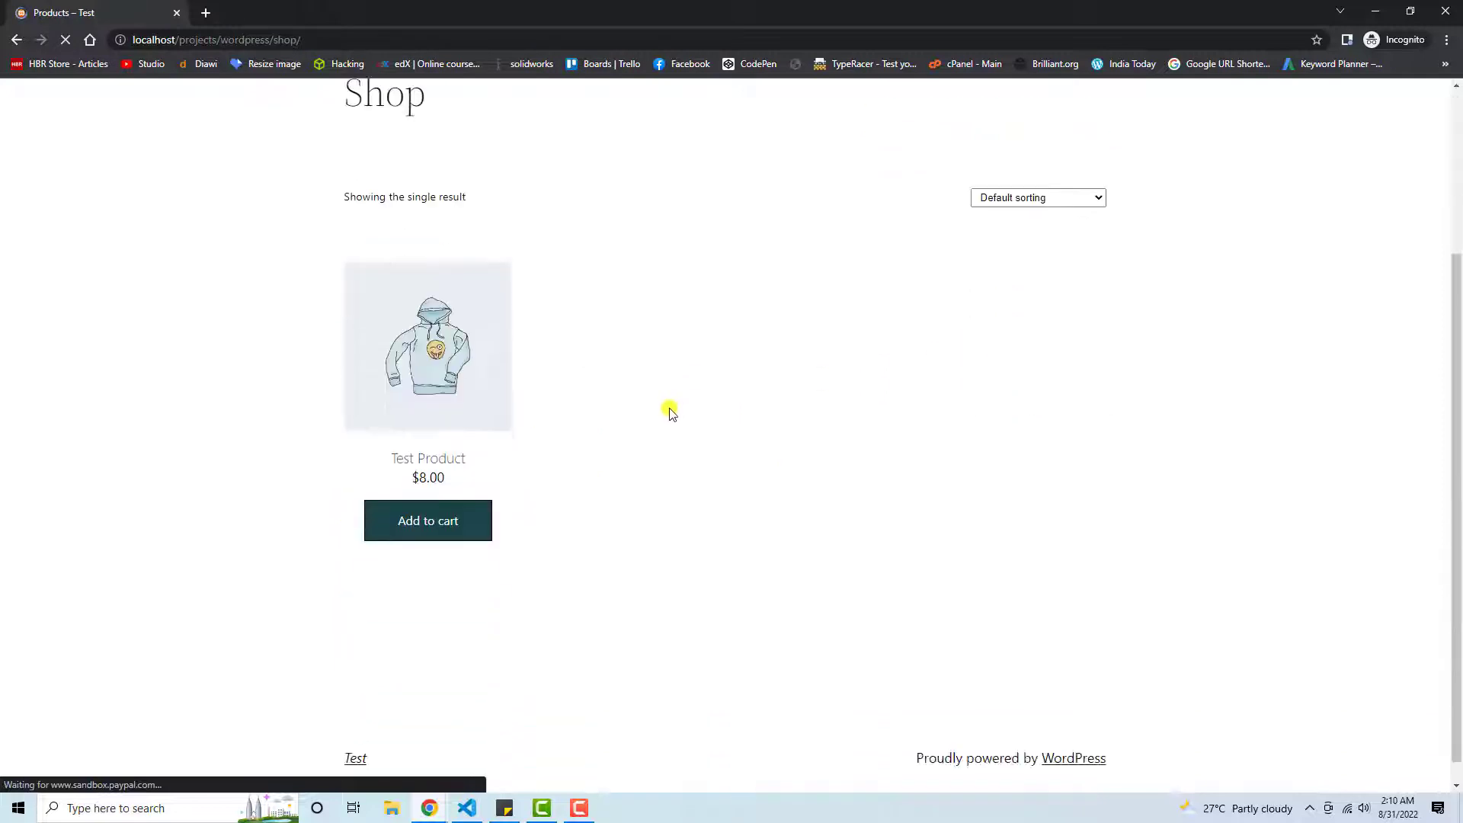
click(425, 519)
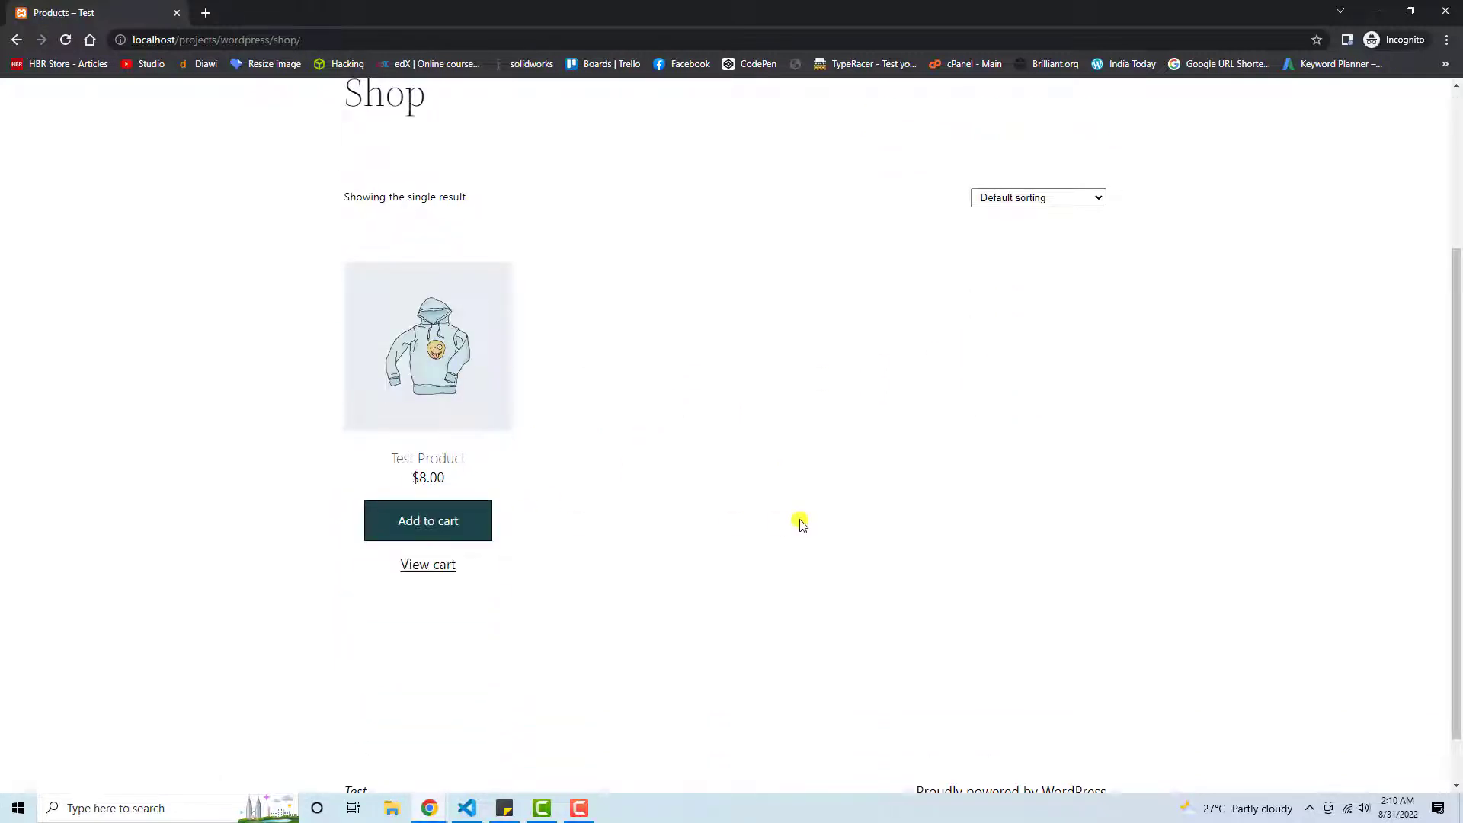
click(428, 564)
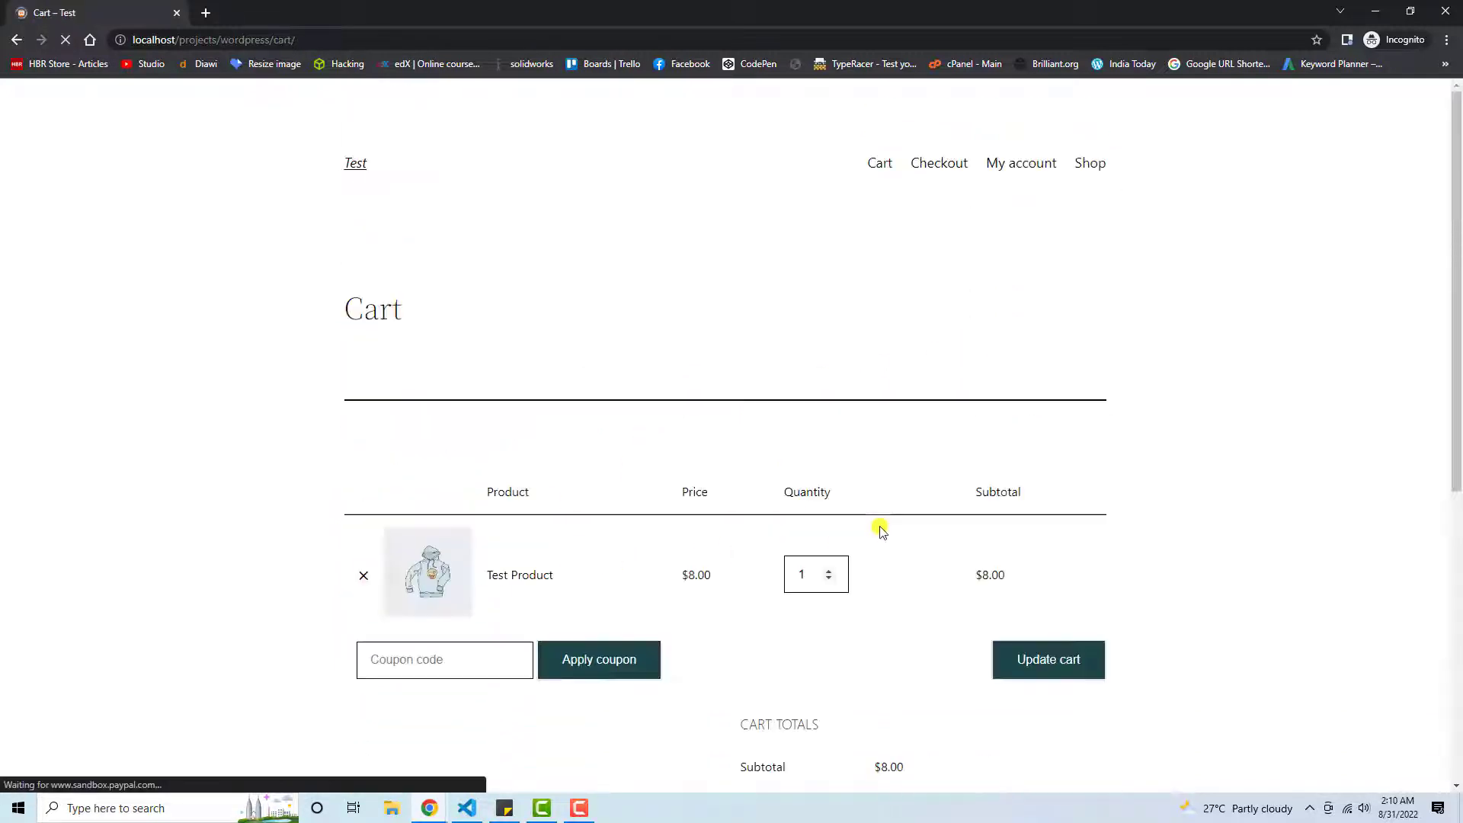
scroll(884, 533, down, 5)
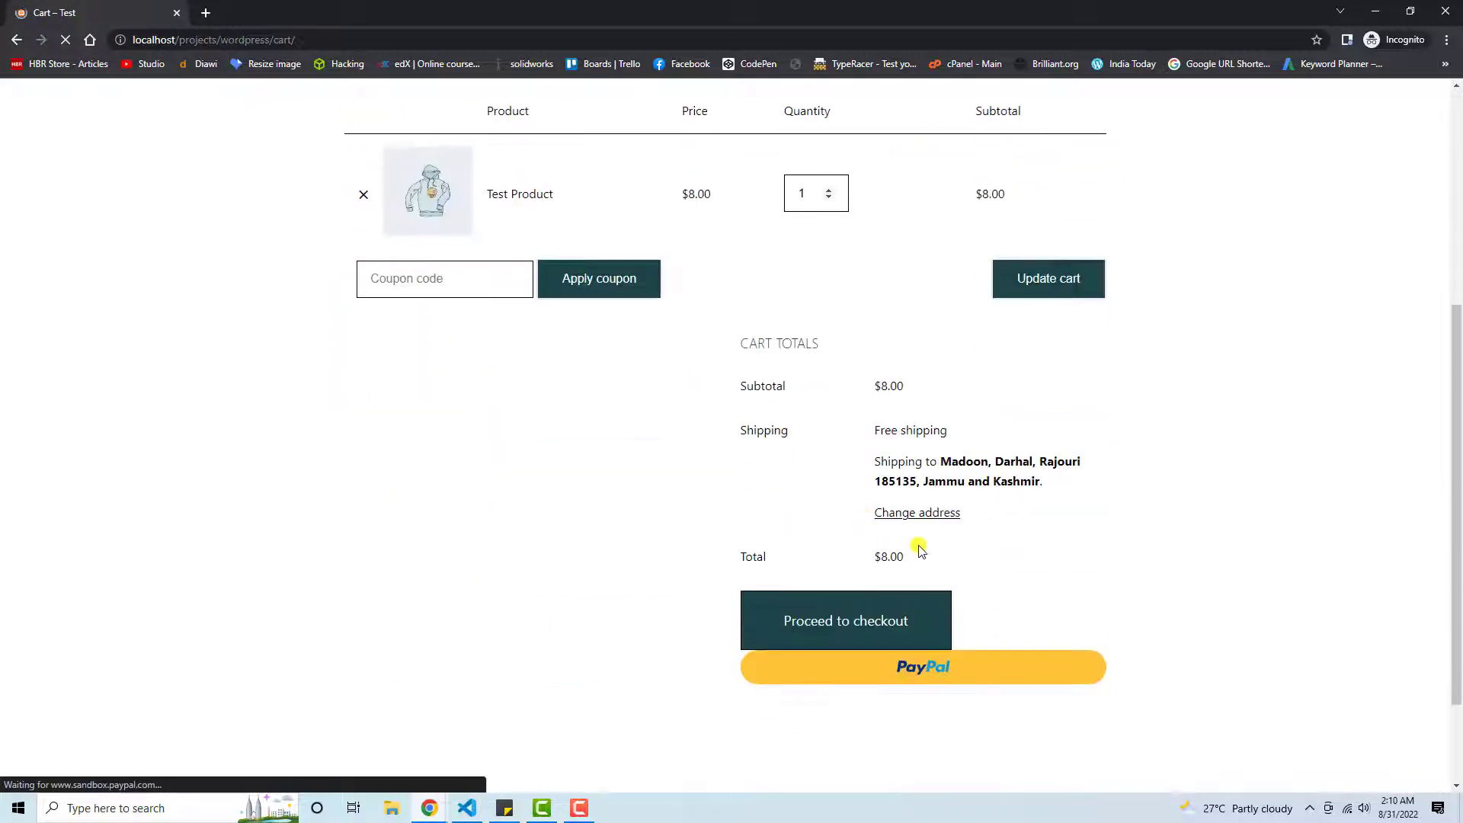
click(835, 621)
scroll(893, 451, down, 4)
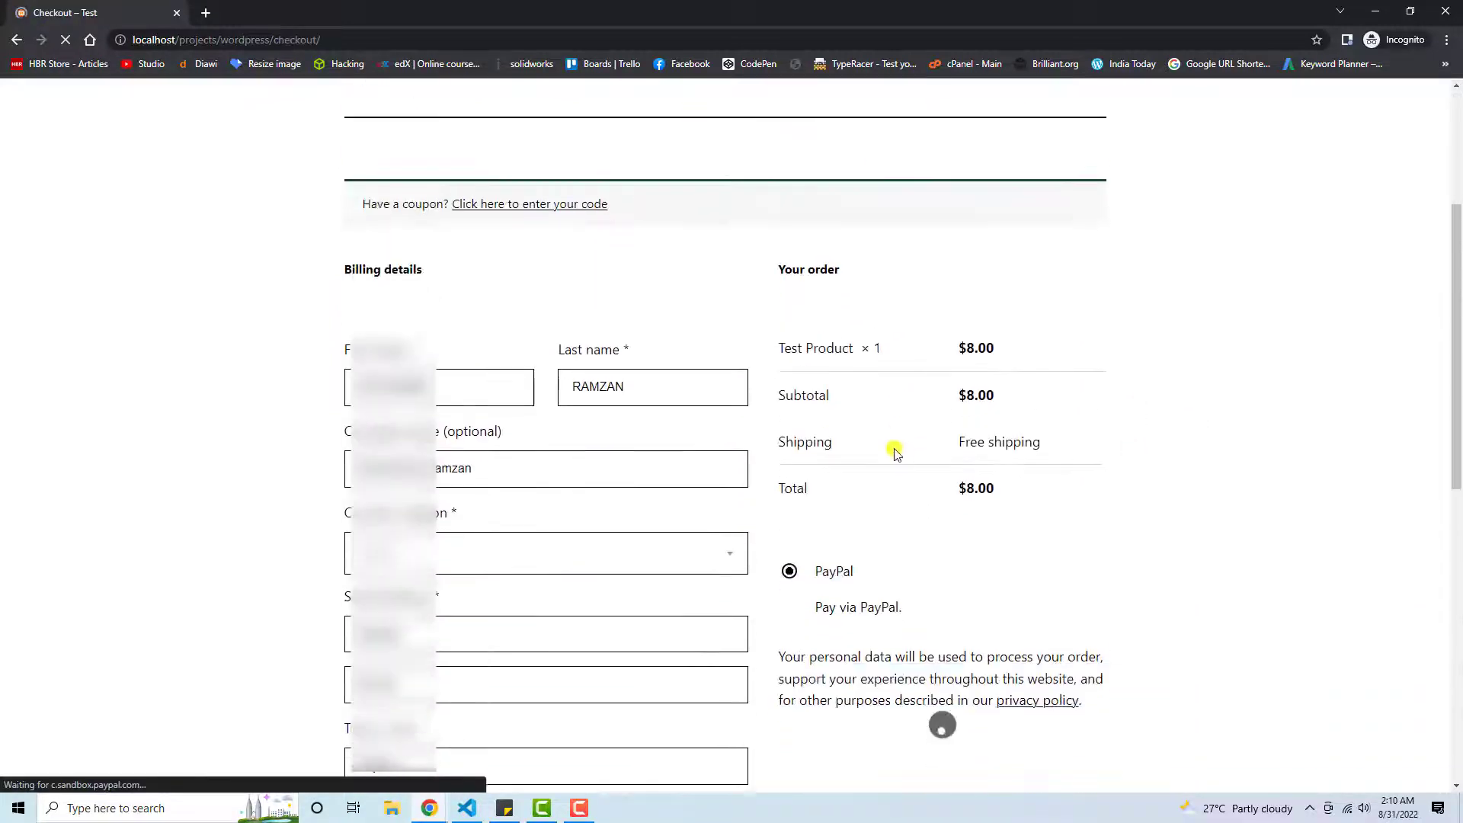
scroll(506, 386, down, 3)
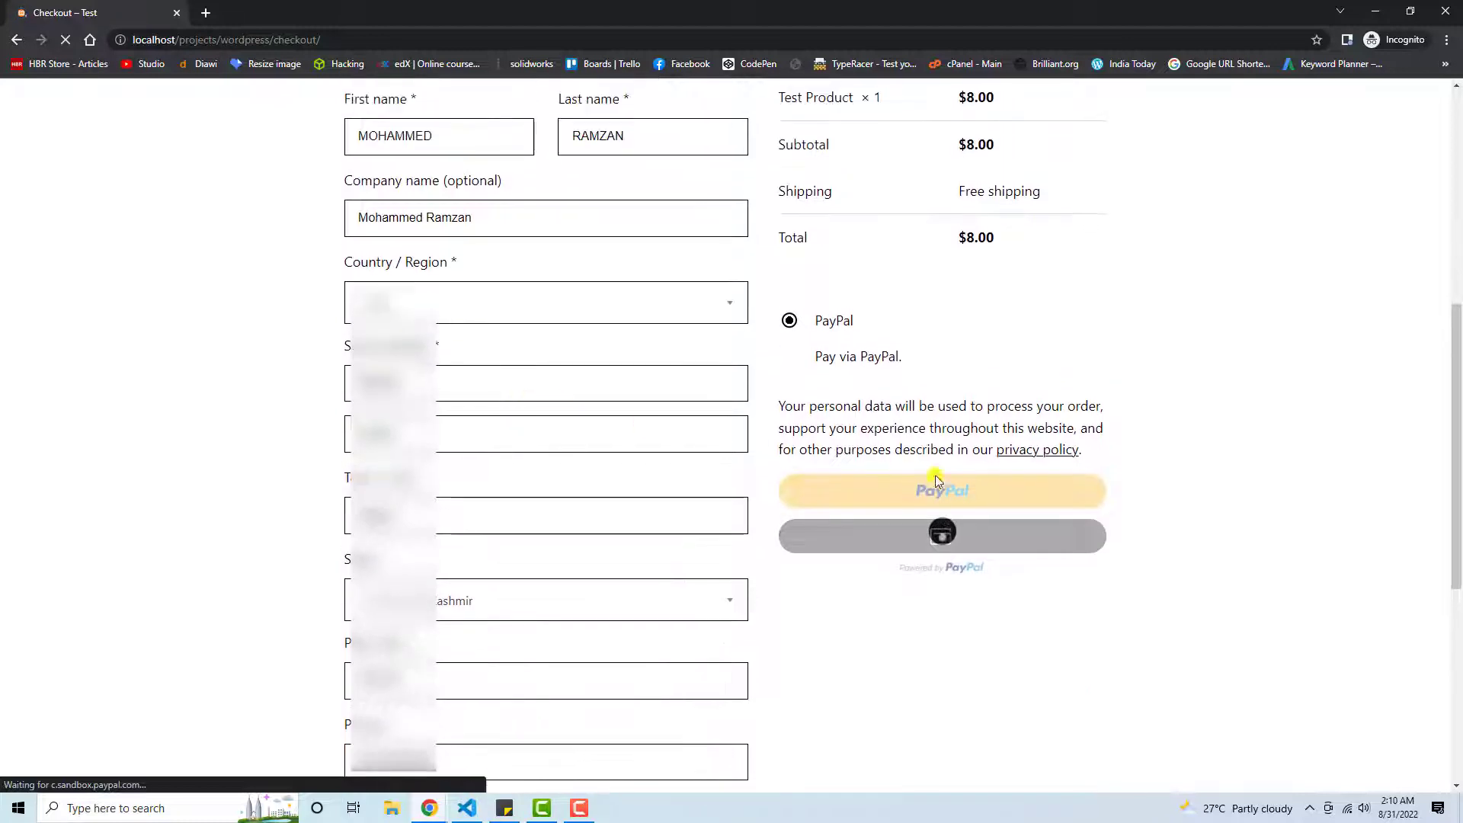
Pay for the $8.00 order through PayPal using the saved sandbox buyer login
click(960, 490)
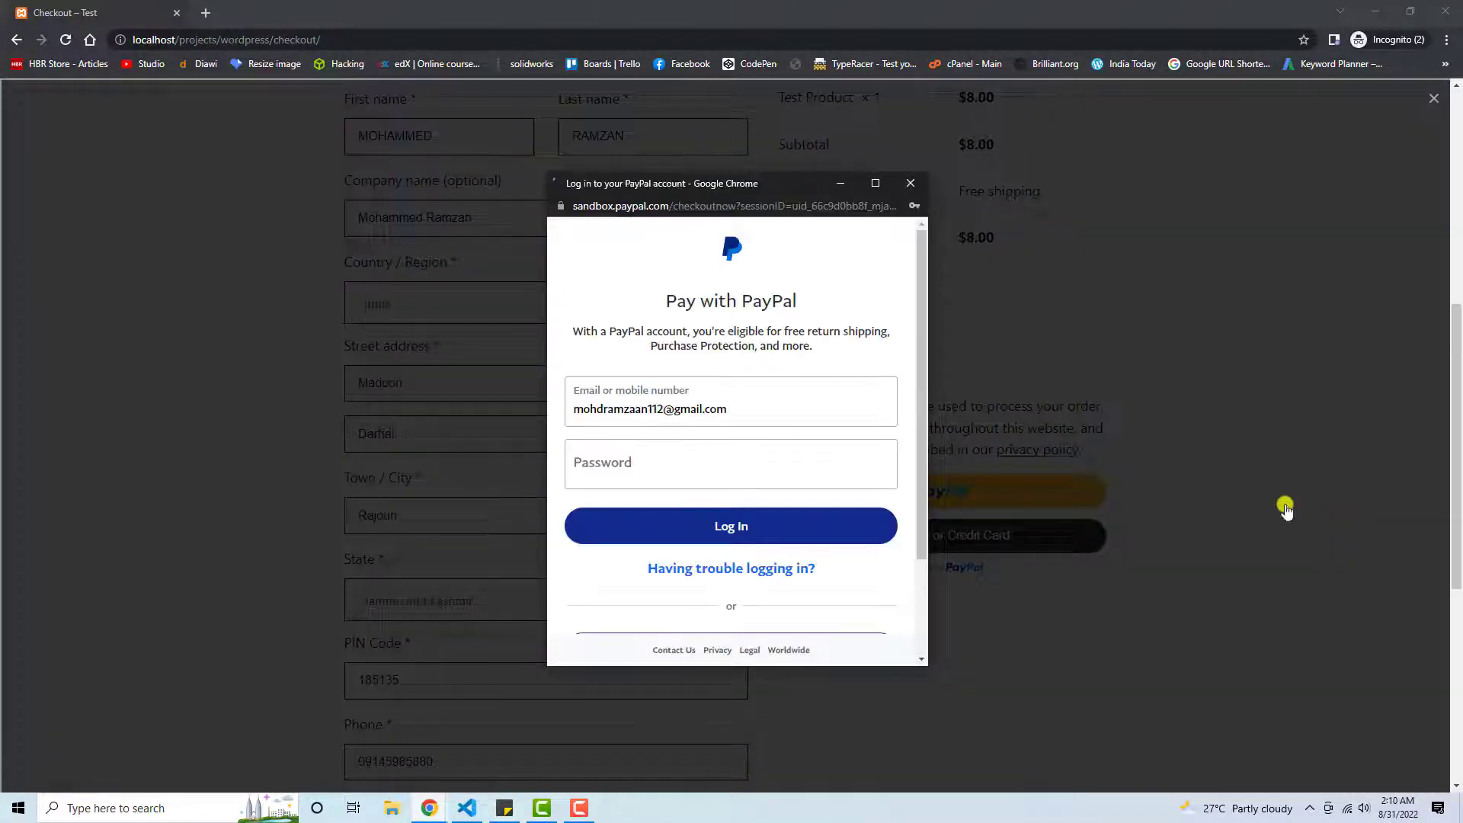
click(806, 409)
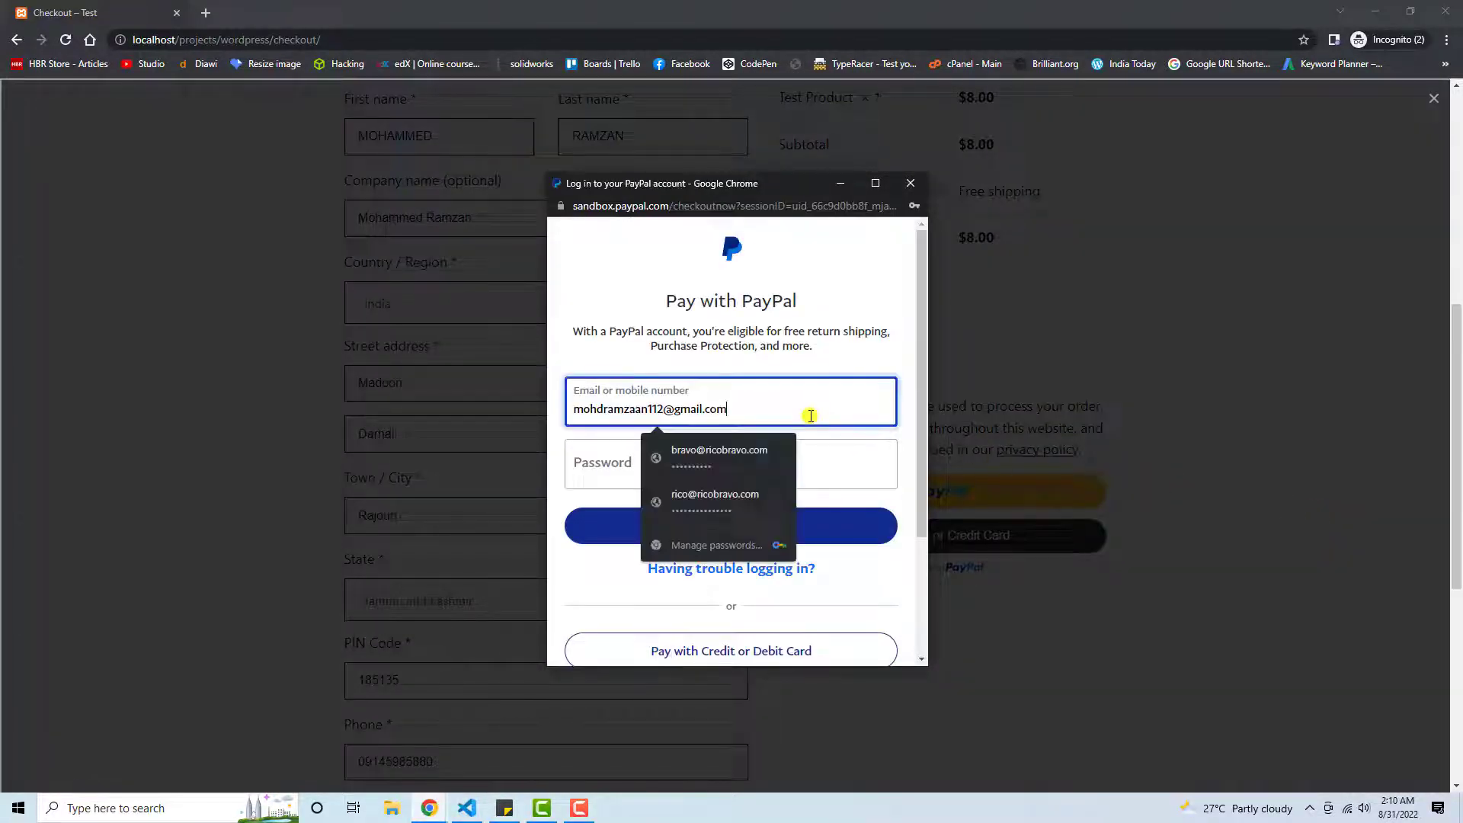
click(728, 491)
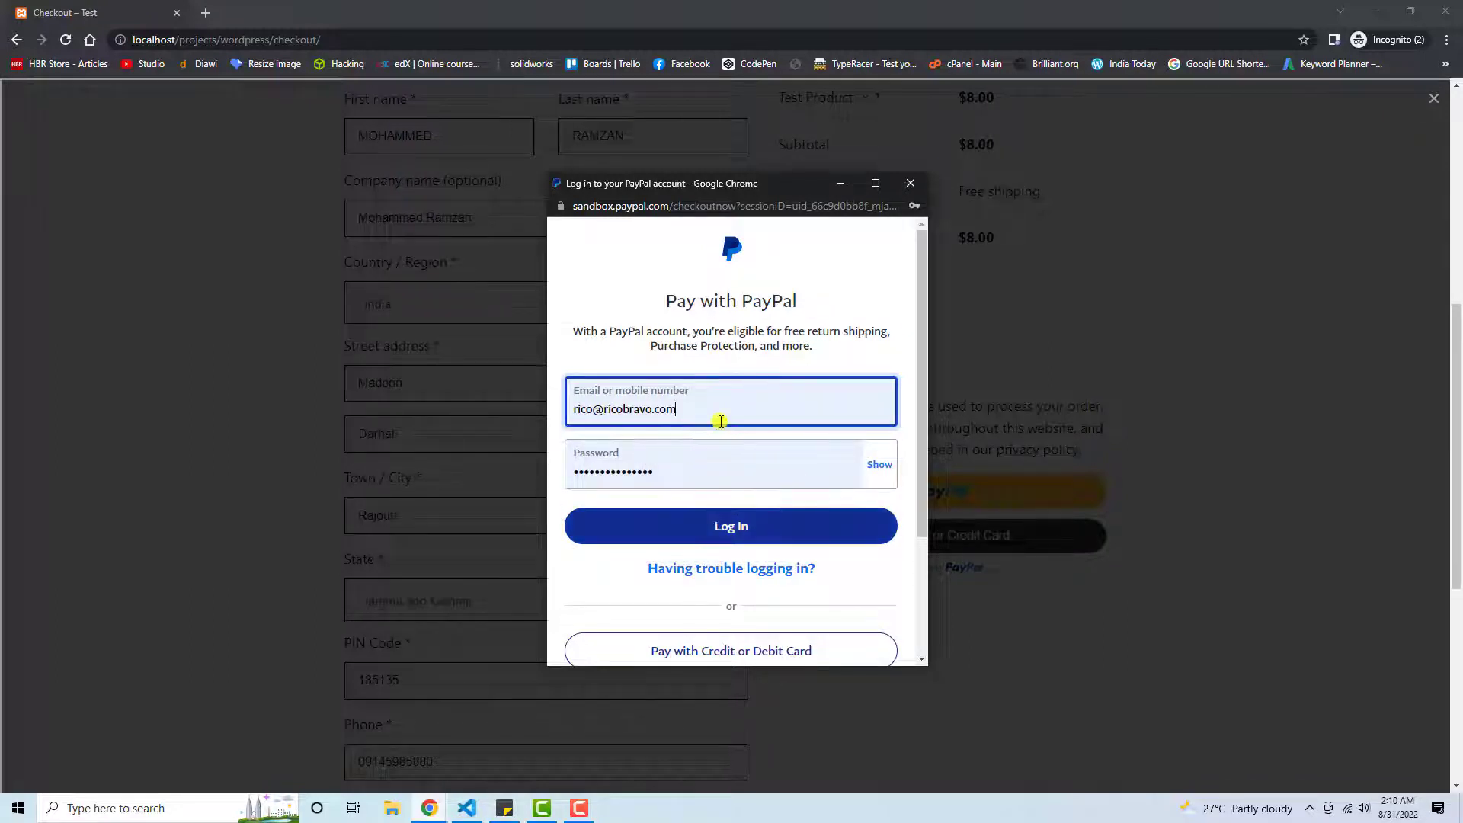
click(738, 525)
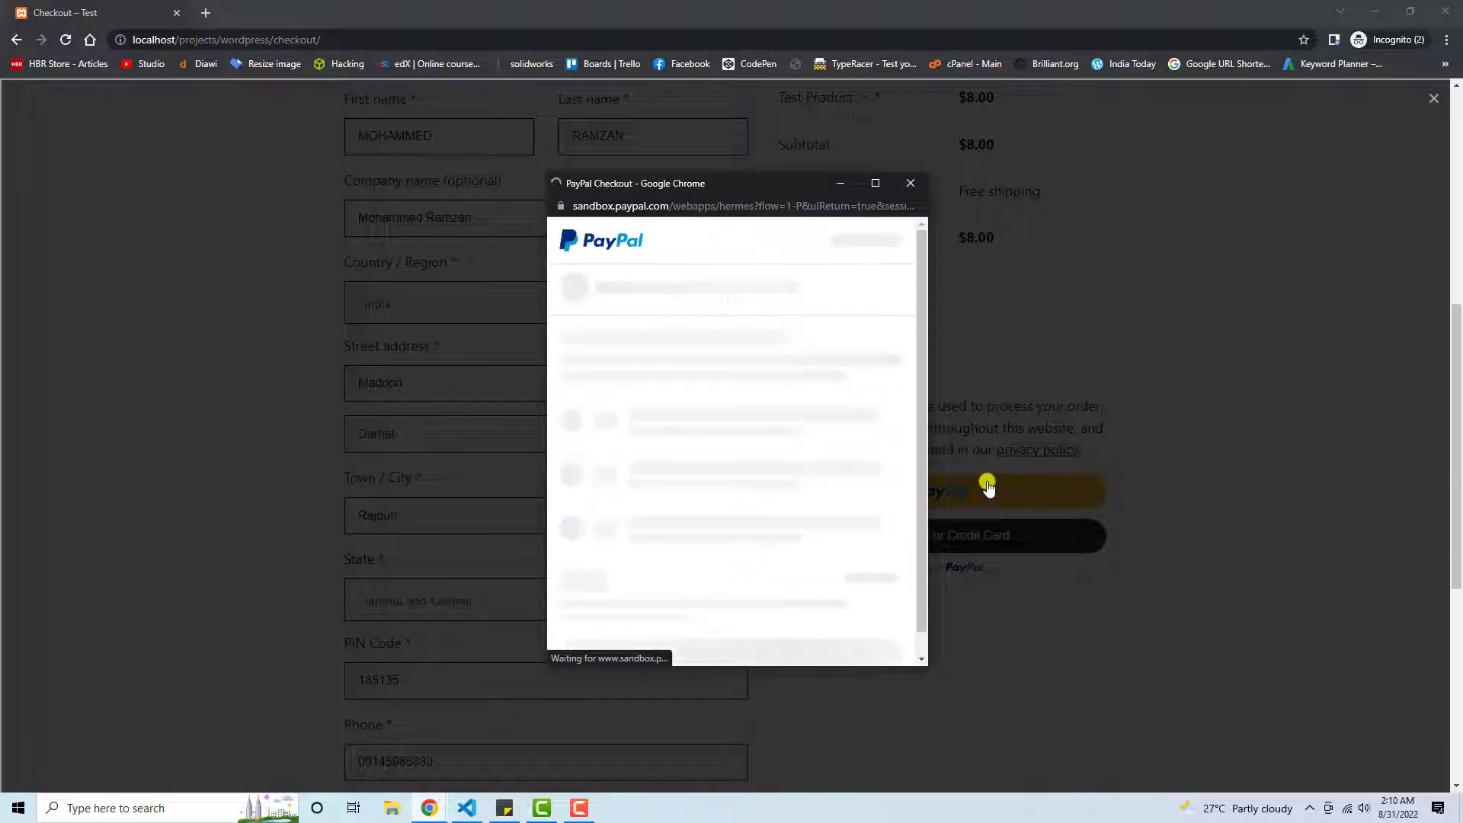
scroll(754, 503, down, 5)
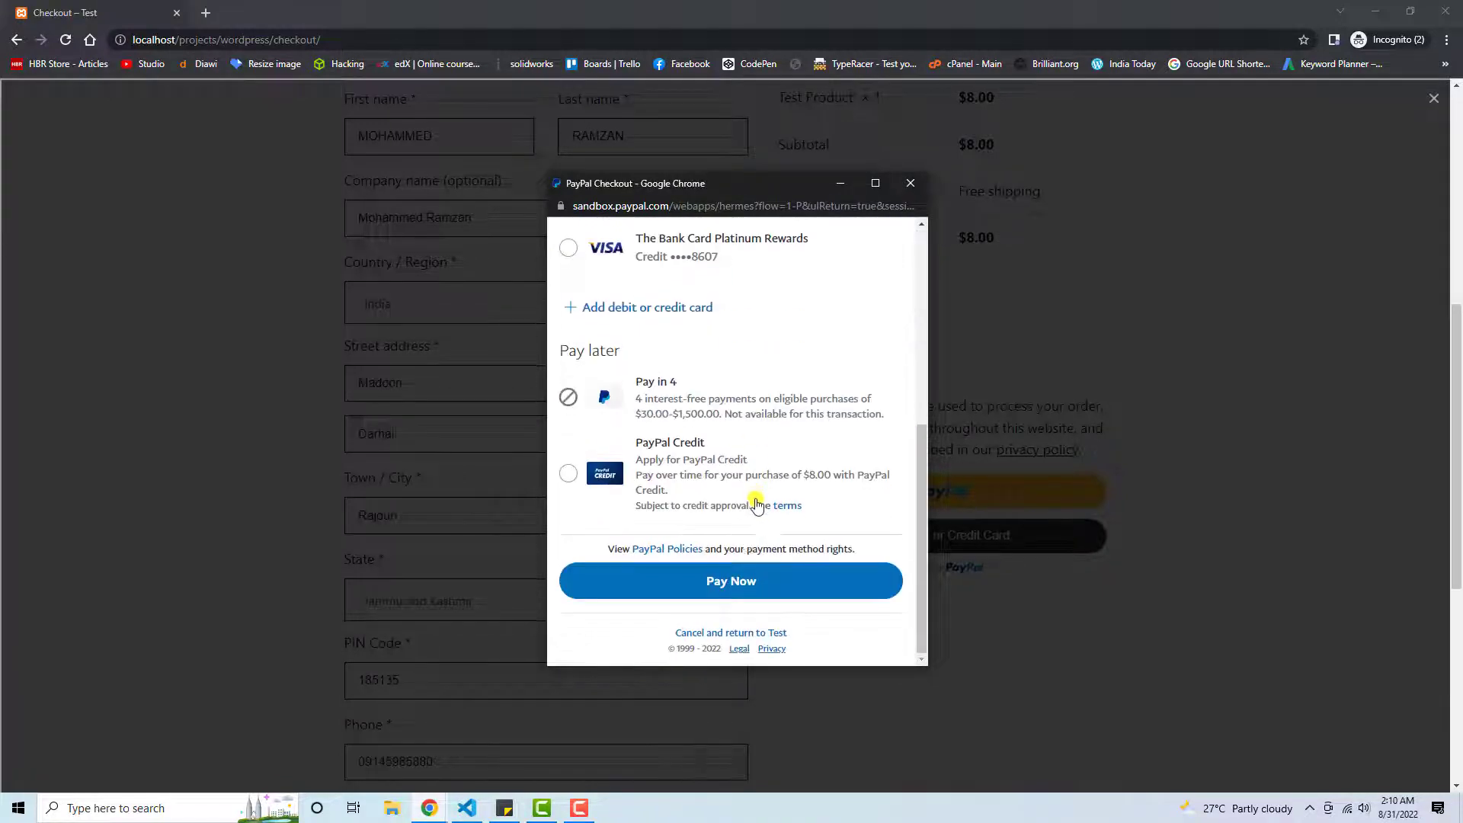
click(724, 580)
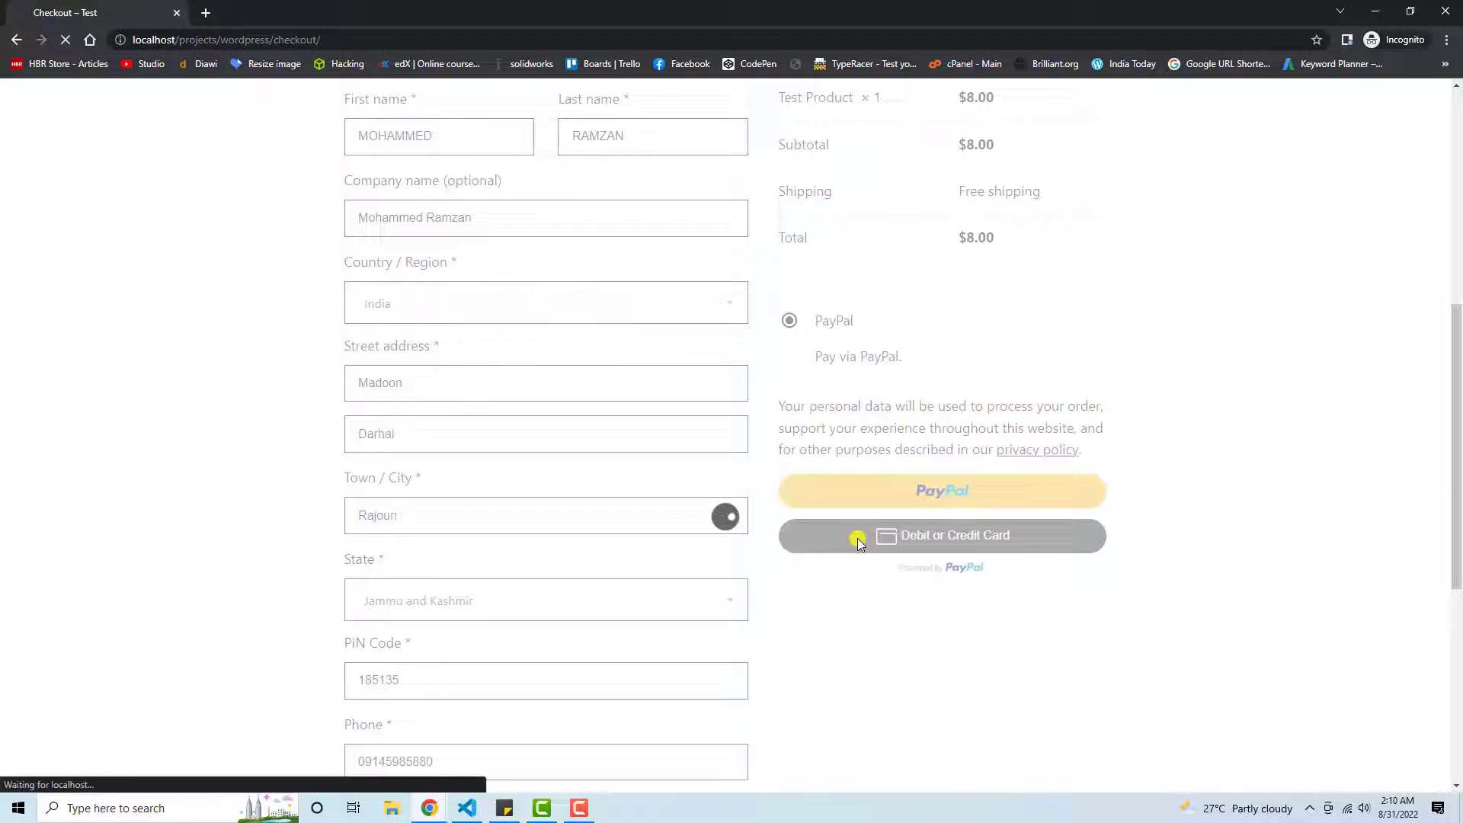
scroll(855, 528, down, 3)
scroll(476, 293, up, 1)
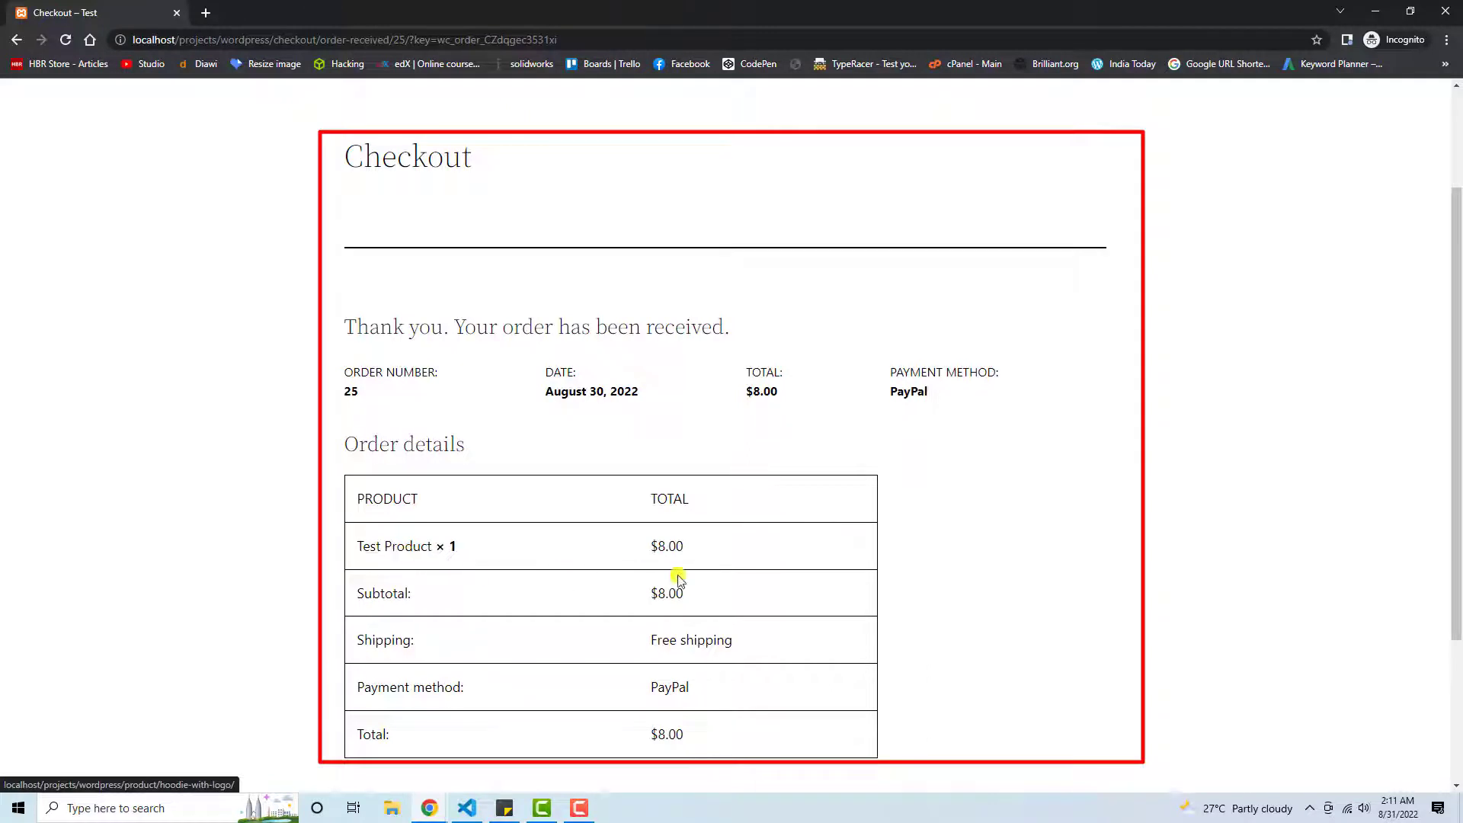
drag(658, 547, 715, 552)
click(787, 560)
Bring the product editing window forward and check recent activity on PayPal's account home
click(429, 808)
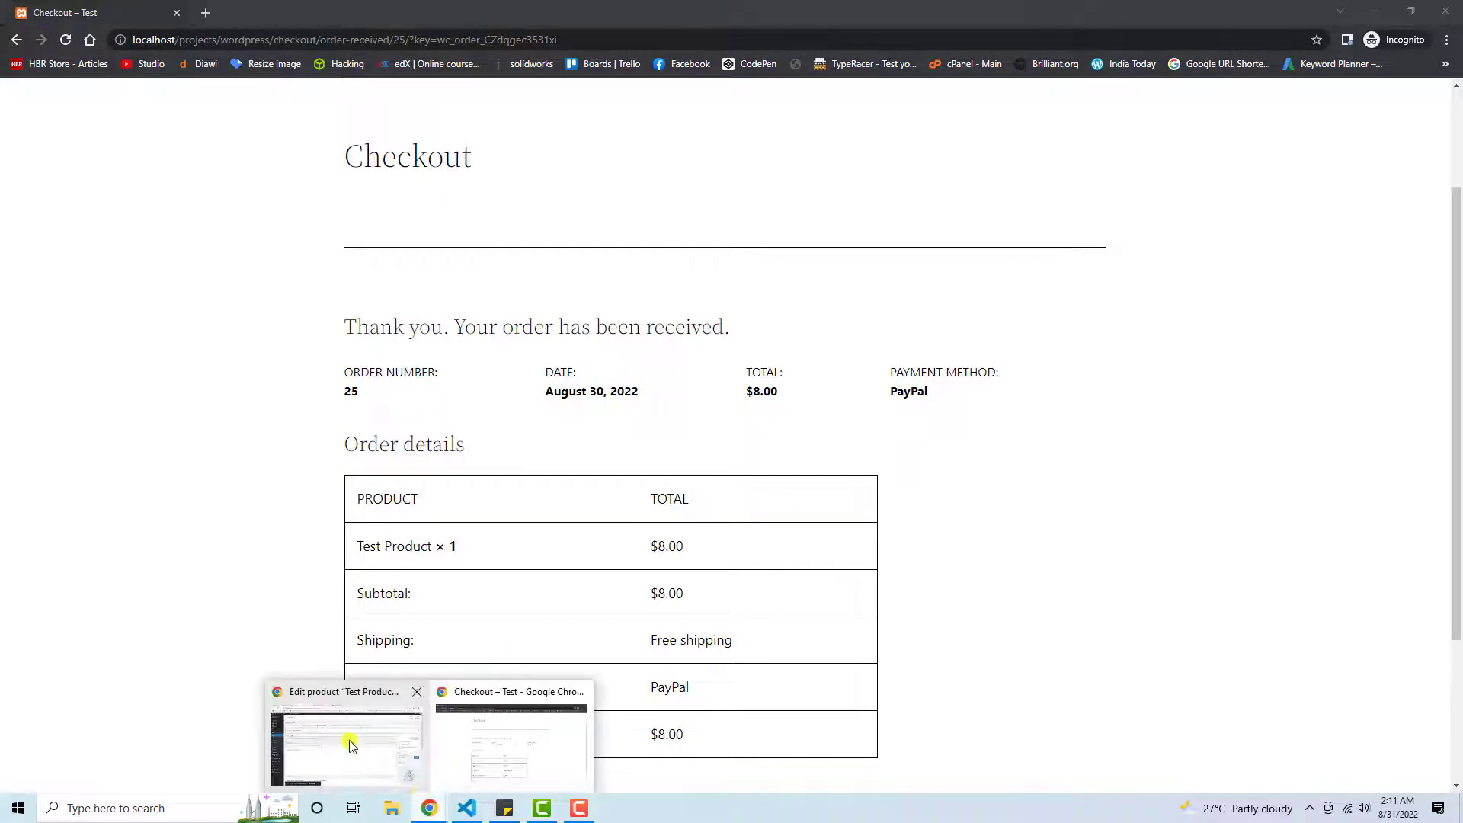
click(349, 745)
click(644, 13)
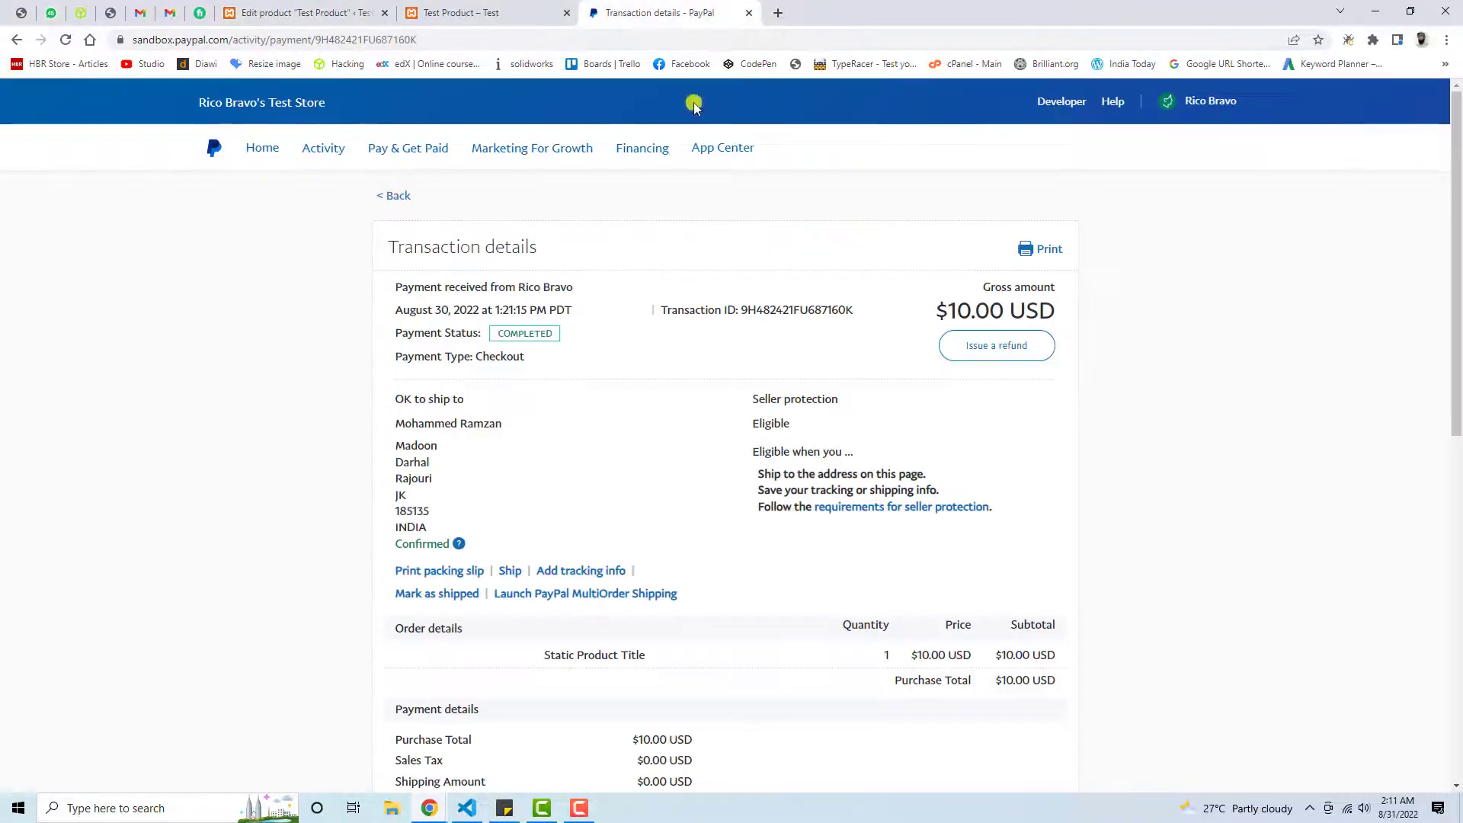
click(259, 147)
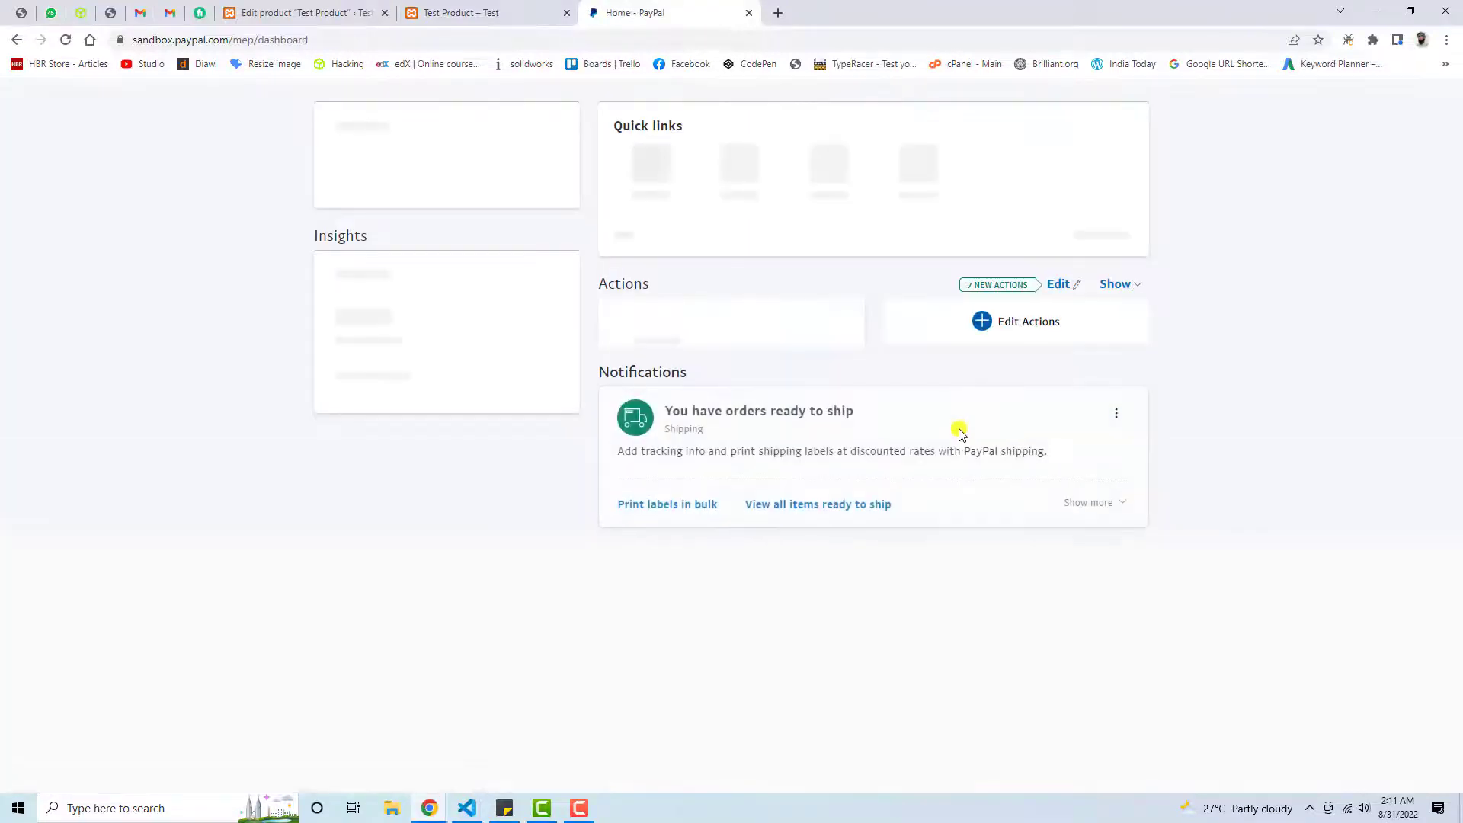
scroll(937, 430, down, 2)
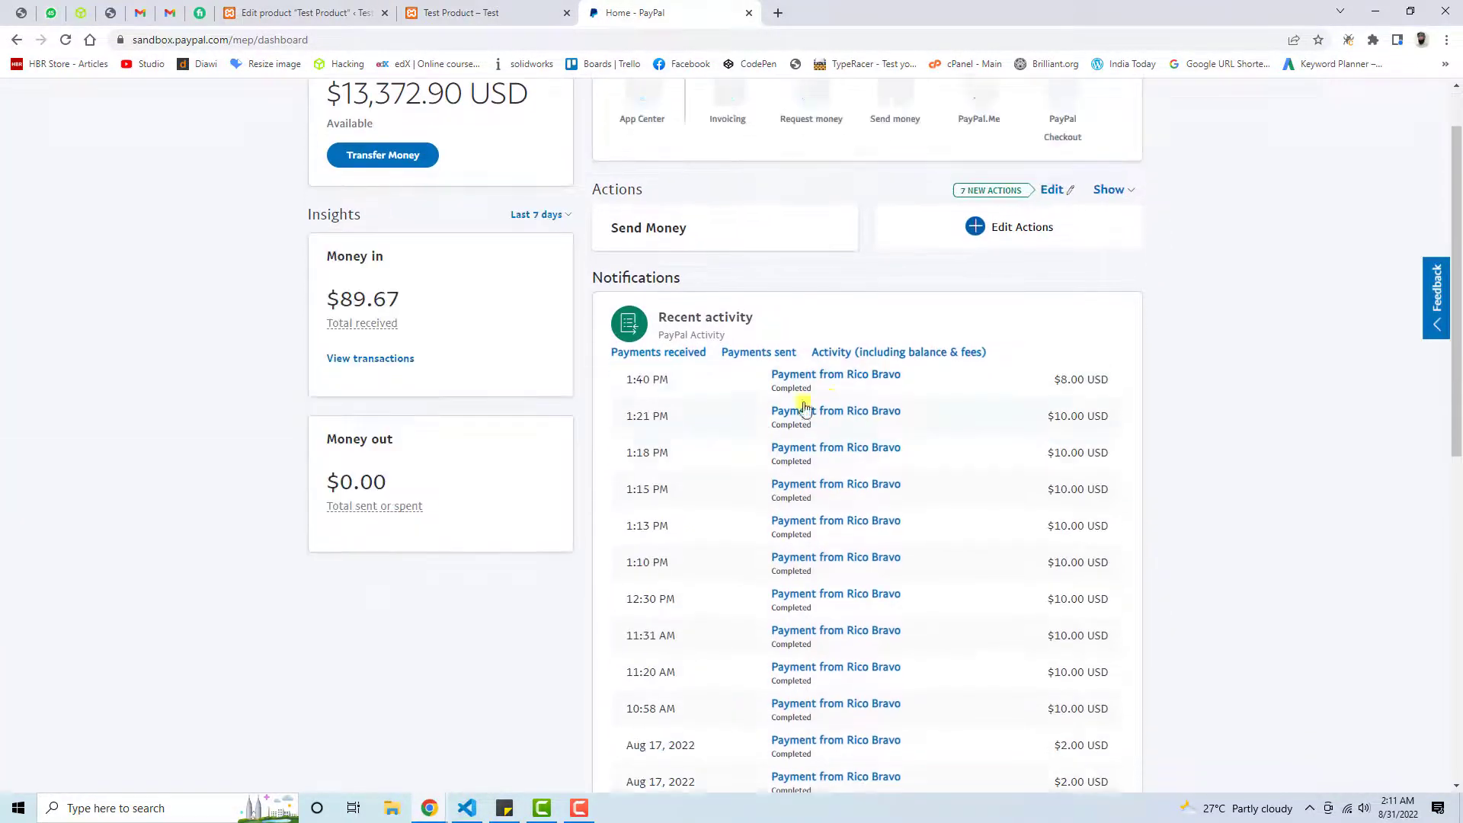
scroll(828, 401, up, 1)
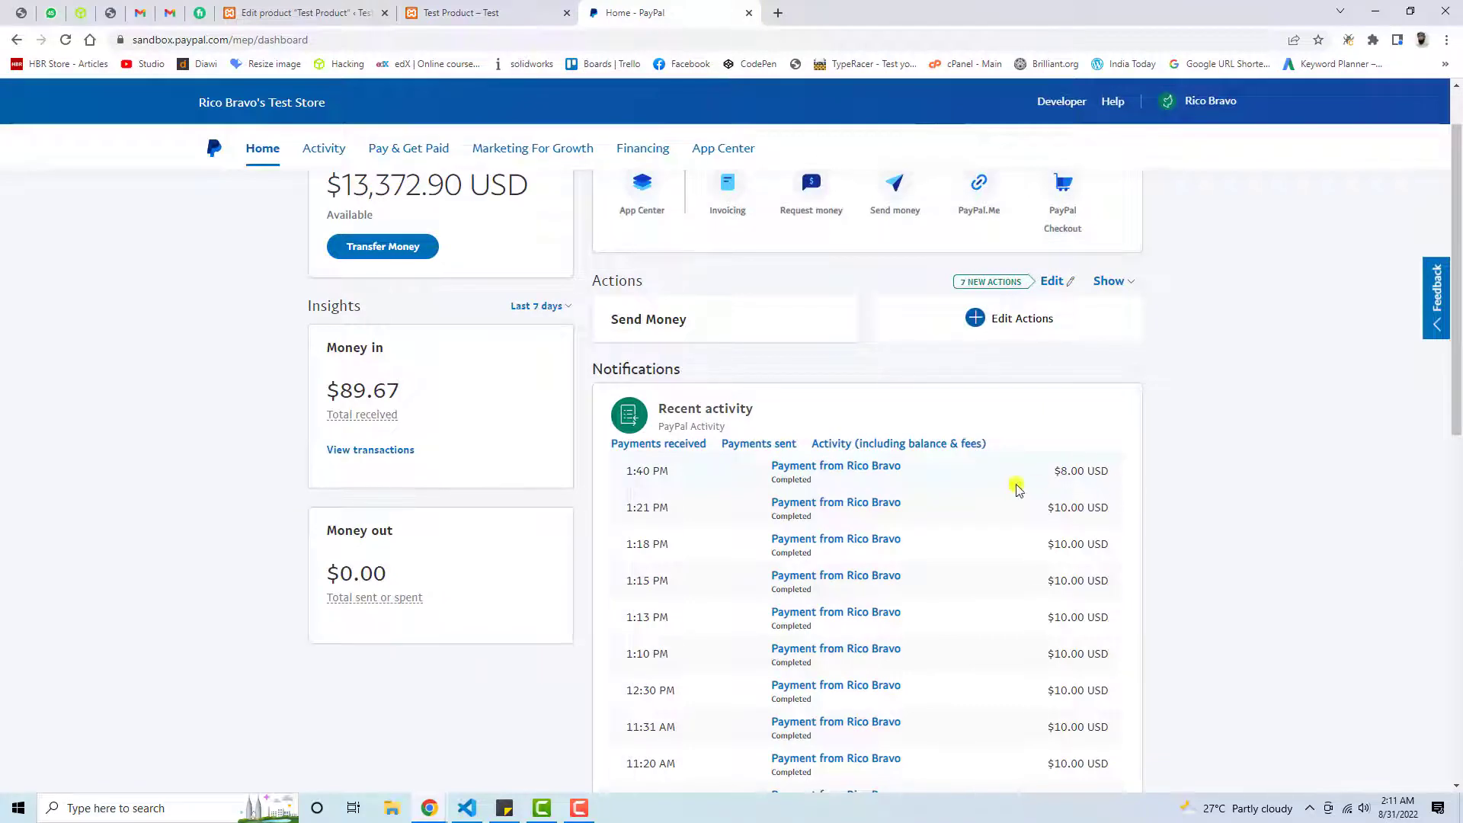
Open the $8.00 payment and highlight Static Product Title and the memo Static Description
click(839, 469)
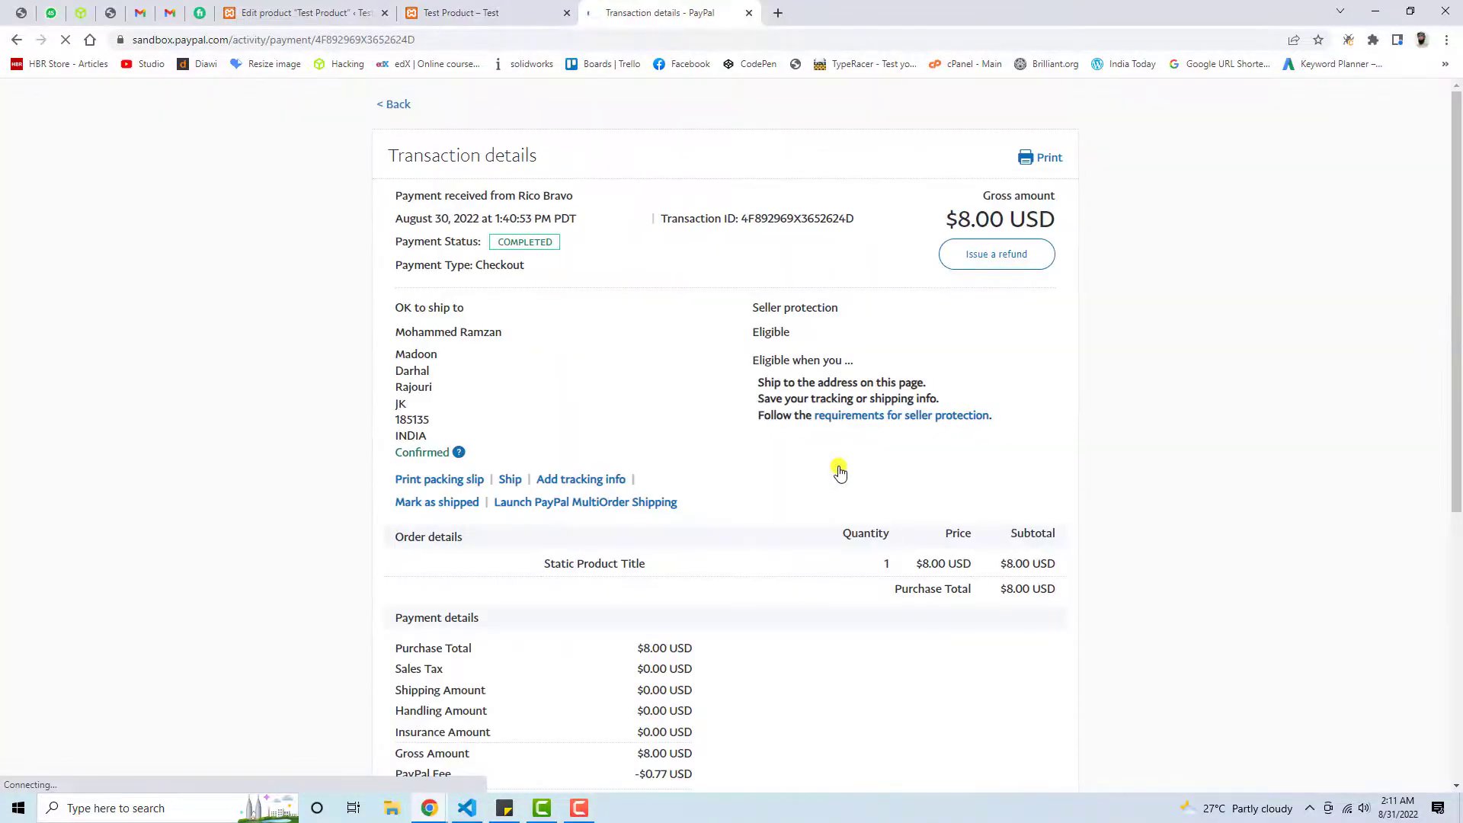
scroll(821, 466, down, 2)
drag(542, 408, 662, 423)
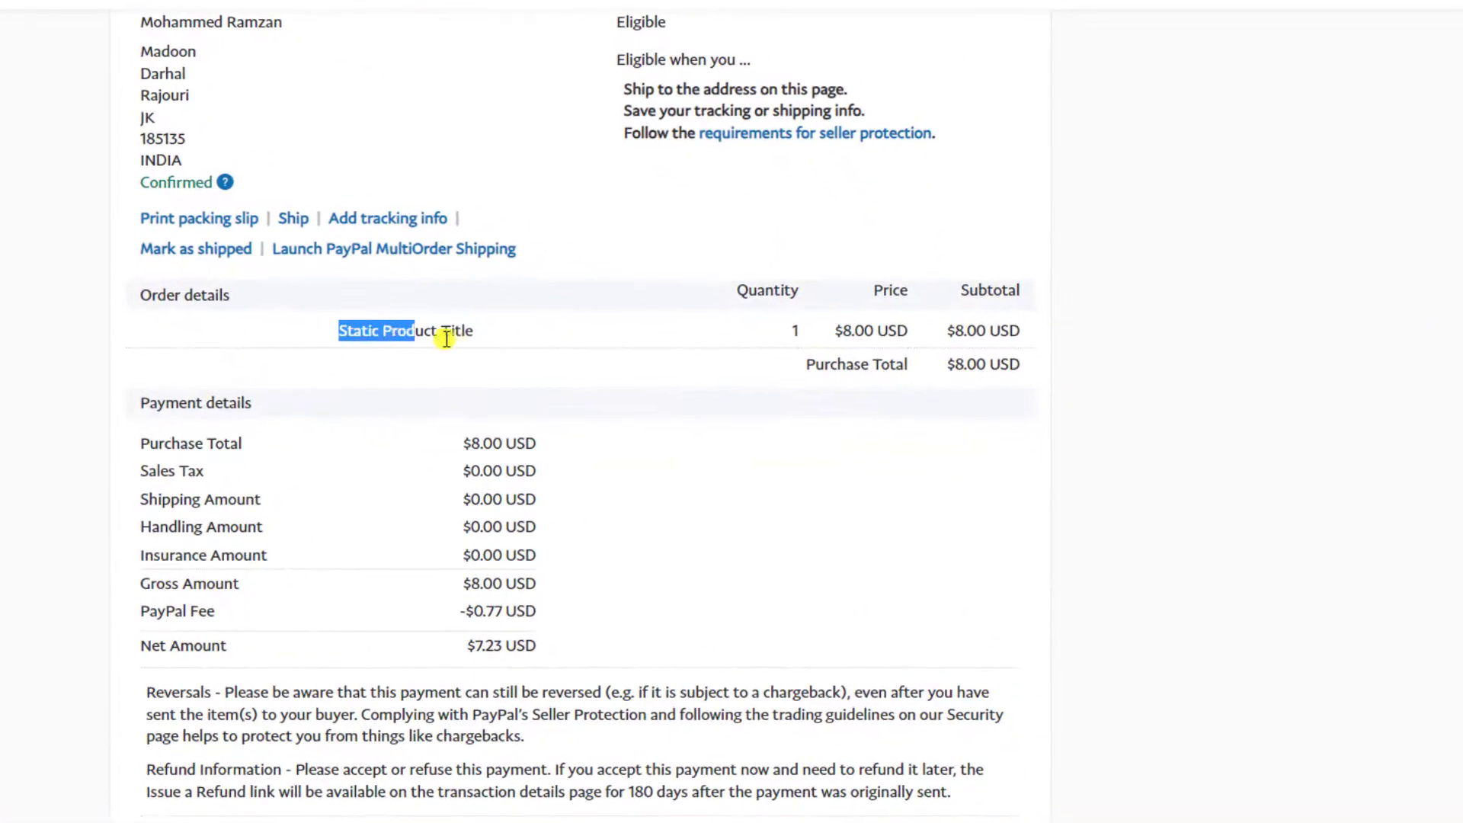
scroll(595, 359, down, 7)
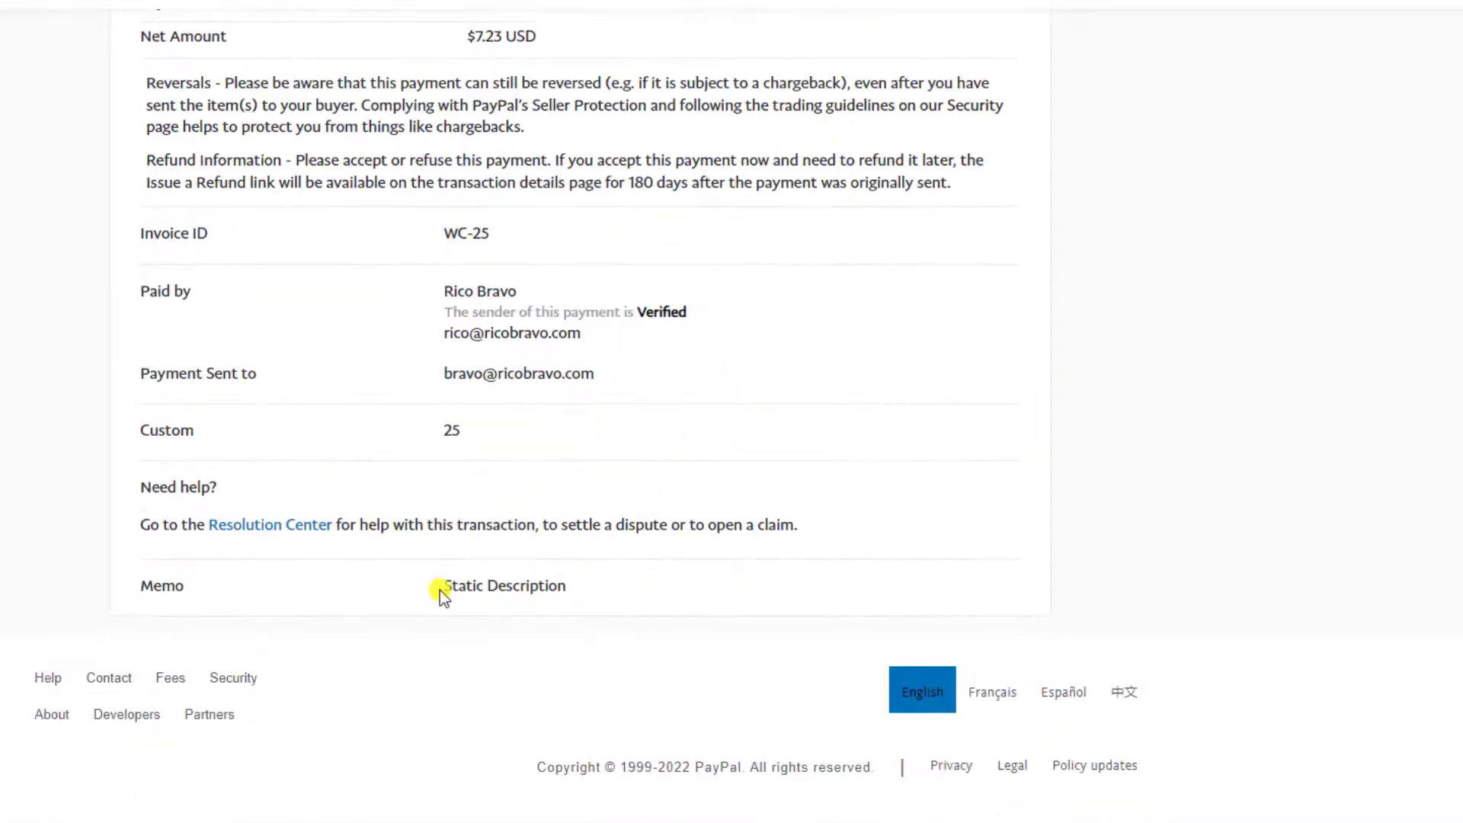
drag(440, 590, 615, 593)
click(958, 313)
scroll(972, 353, up, 9)
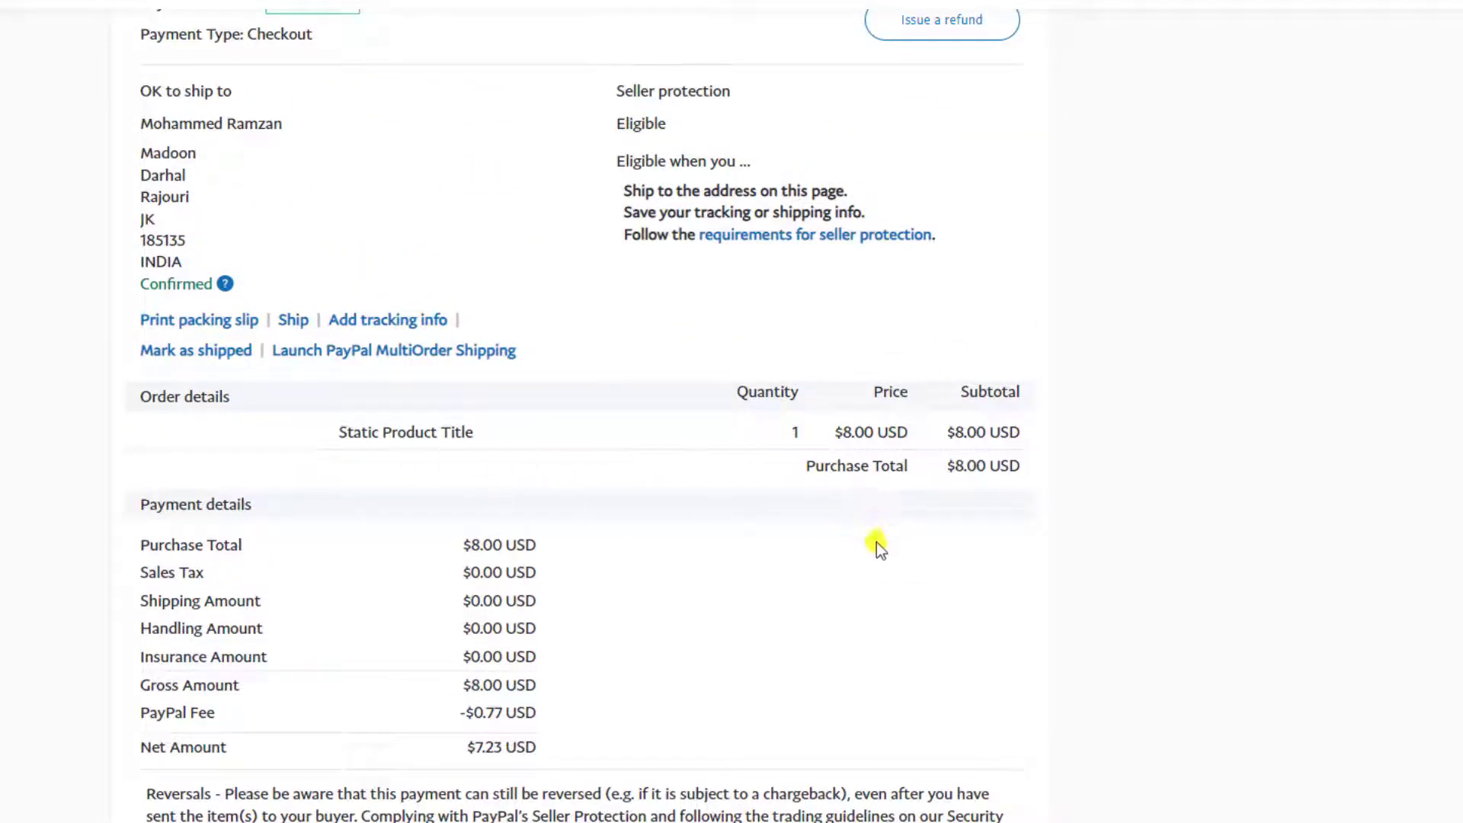
scroll(804, 503, up, 3)
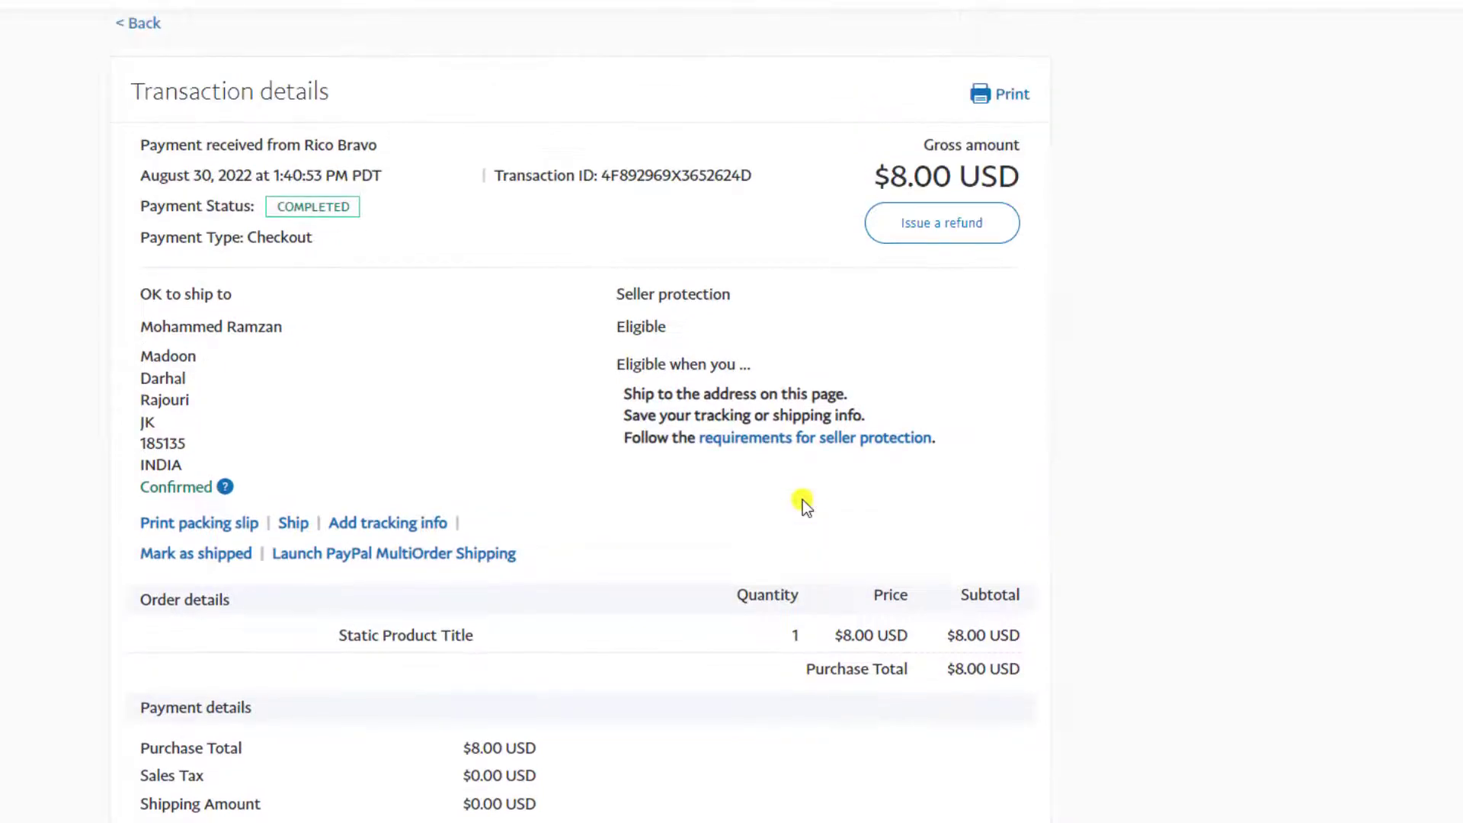